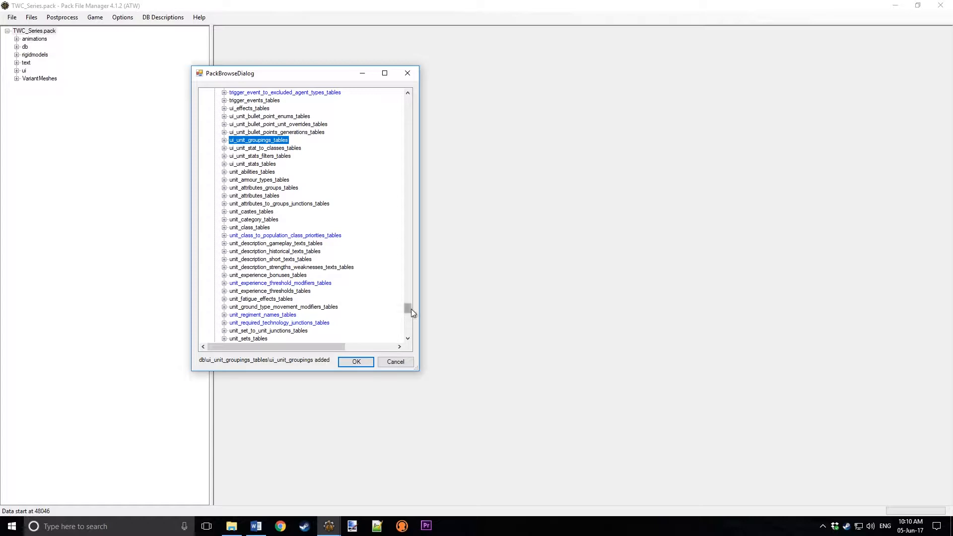
- In the pack browser, mark axe_infantry.png from ui/common ui/unit_category_icons for adding to the mod pack
left_click_drag(411, 309, 416, 335)
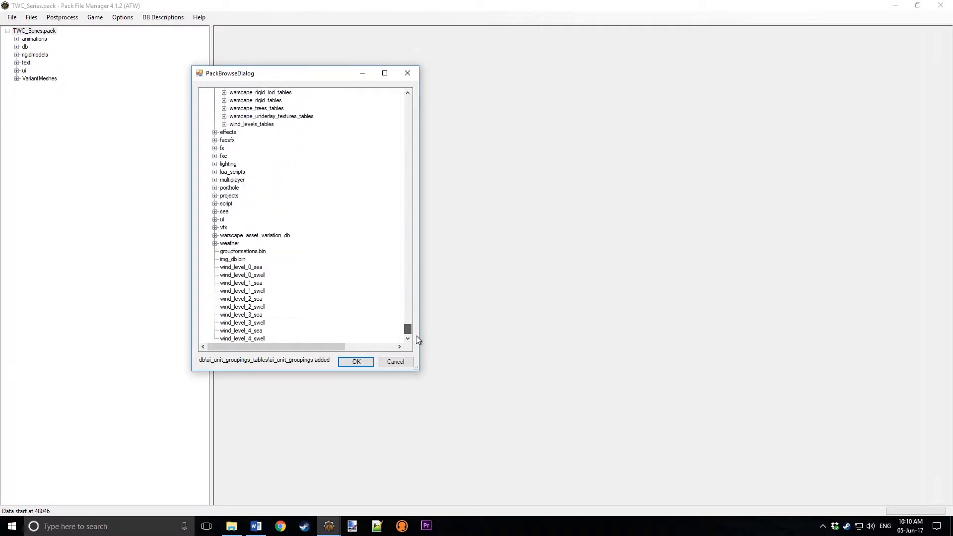
left_click(215, 219)
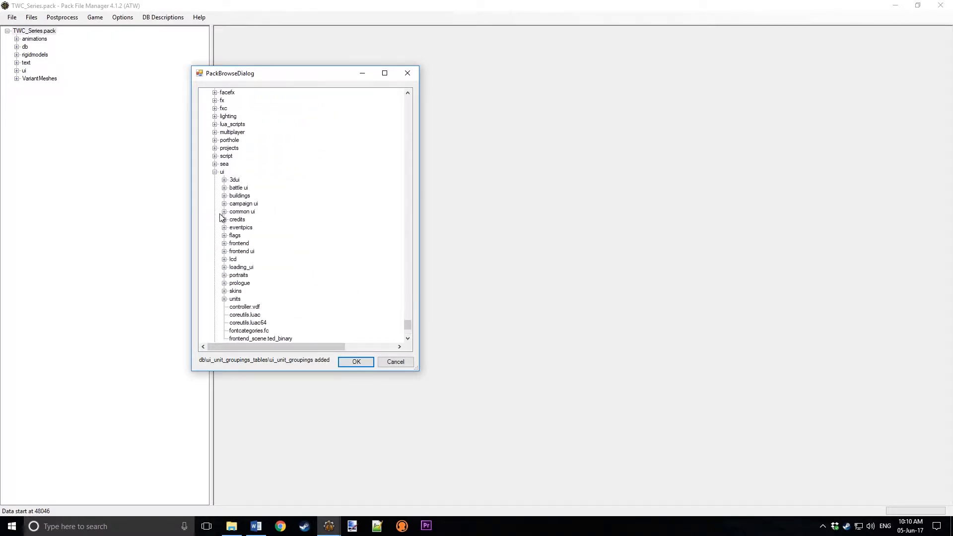
left_click(224, 213)
scroll(242, 189, "up", 2)
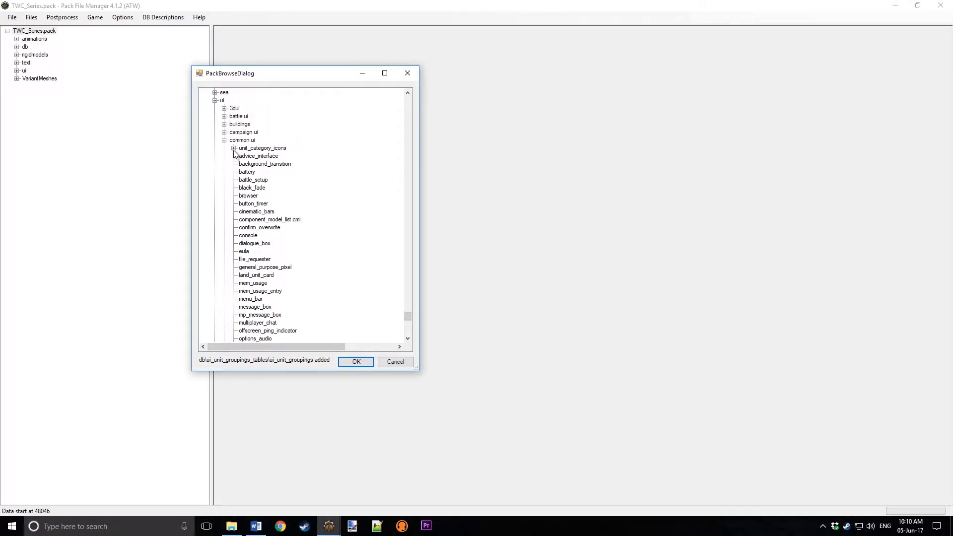
left_click(233, 148)
scroll(258, 159, "up", 2)
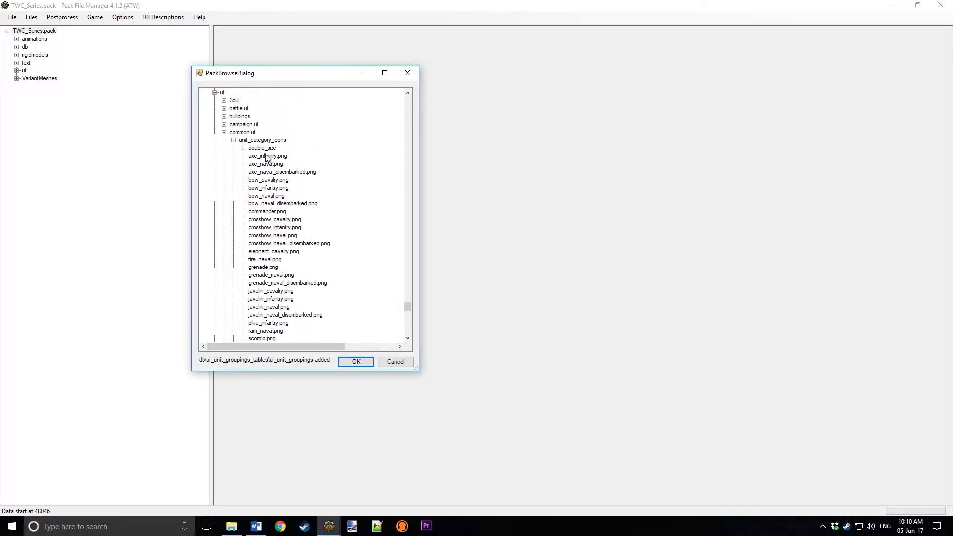
double_click(267, 157)
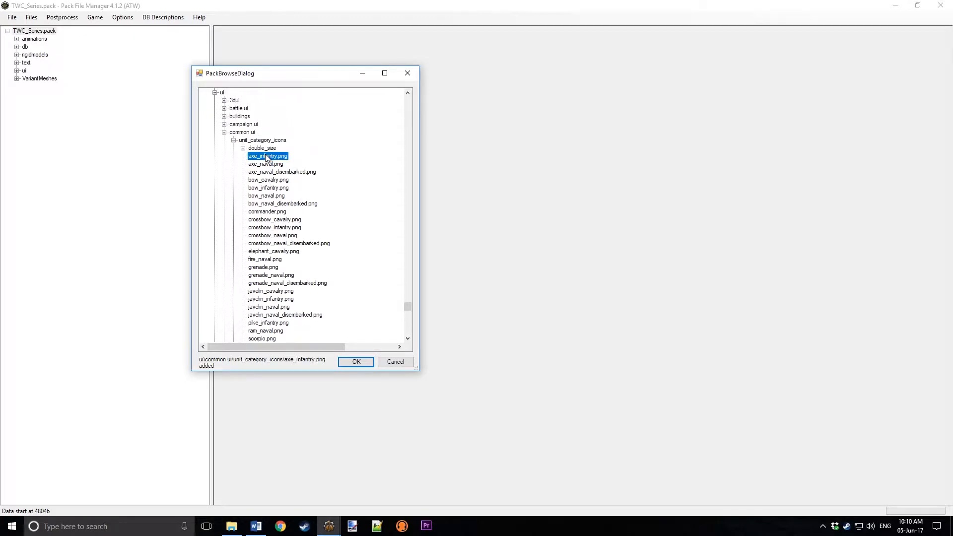
- Mark axe_infantry.png from the double_size subfolder as well and import the marked files into TWC_Series.pack
left_click(242, 148)
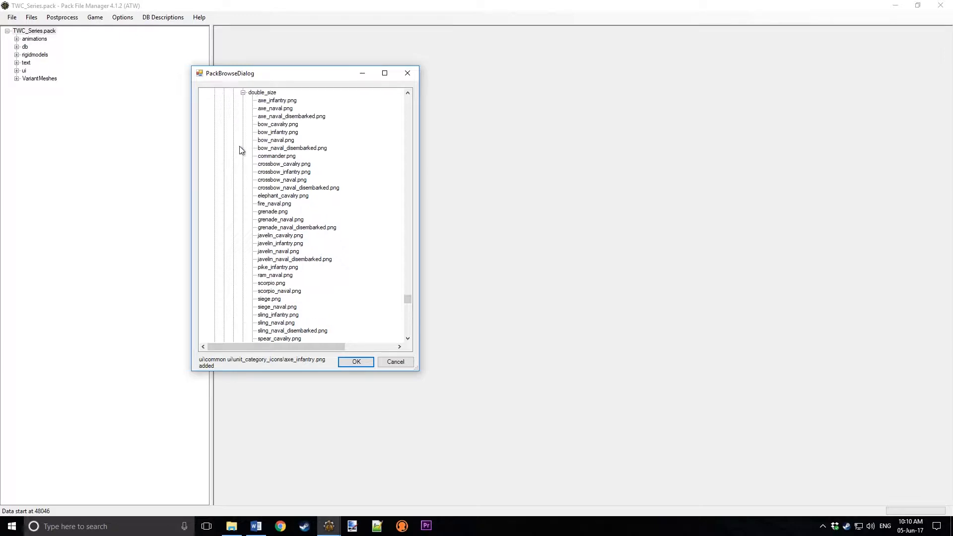
double_click(275, 101)
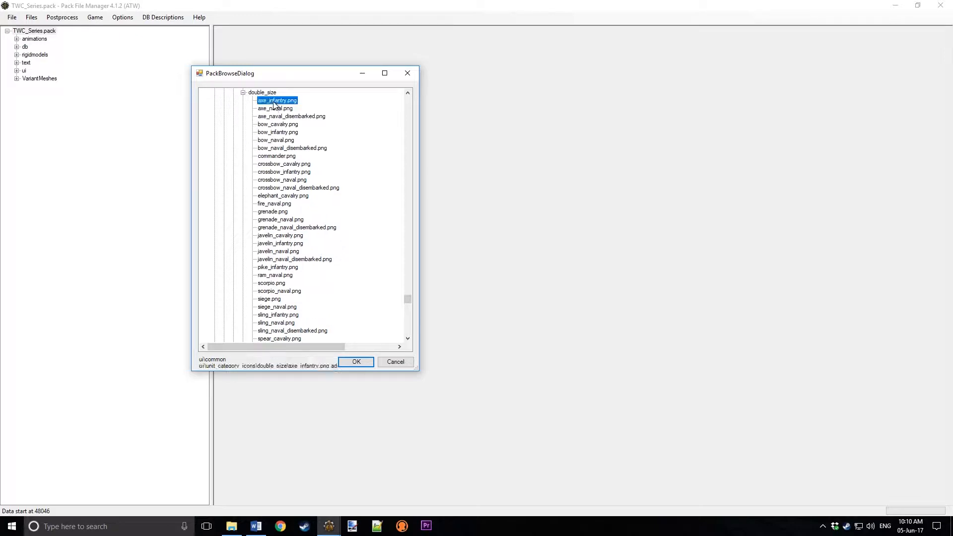
left_click(356, 362)
scroll(198, 313, "down", 1)
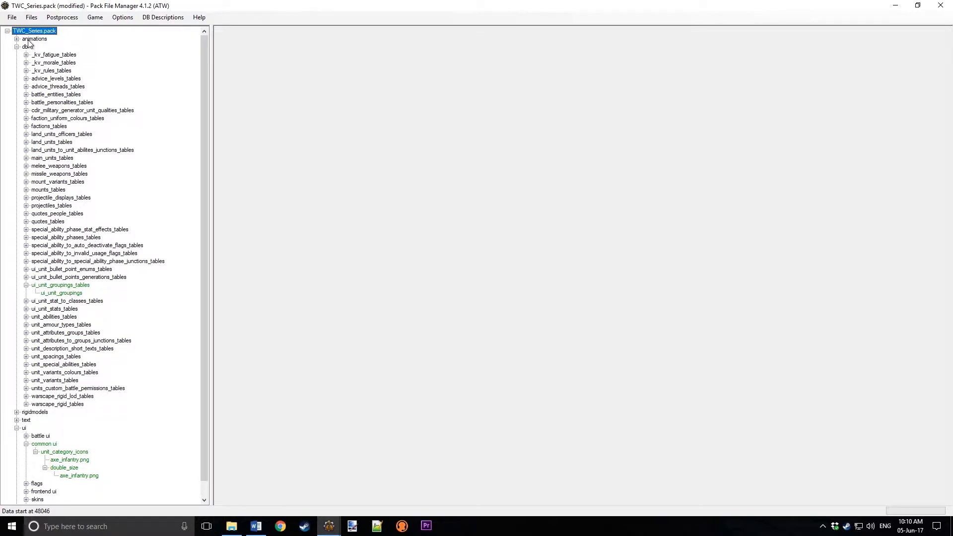
- Start adding files to TWC_Series.pack from the game's local_en.pack
right_click(51, 36)
mouse_move(69, 36)
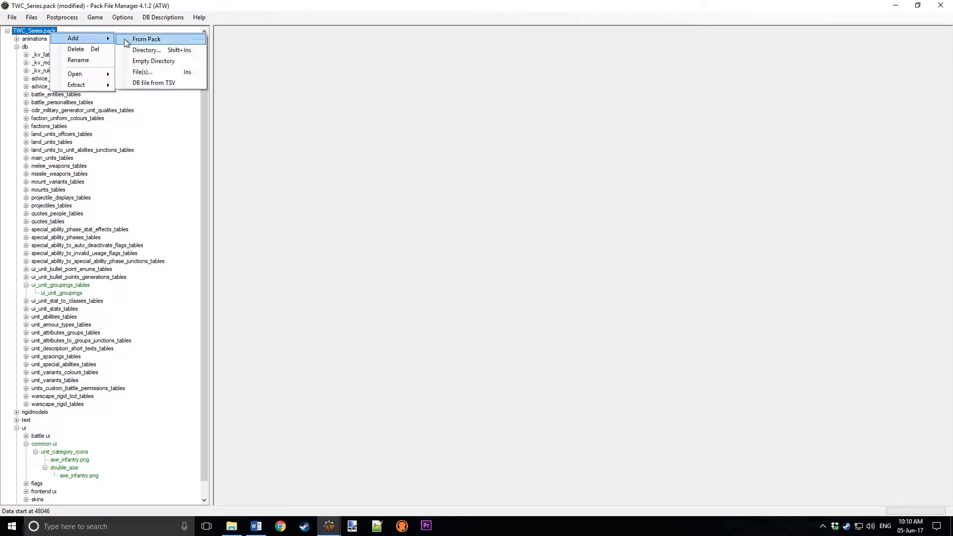
left_click(124, 38)
double_click(143, 161)
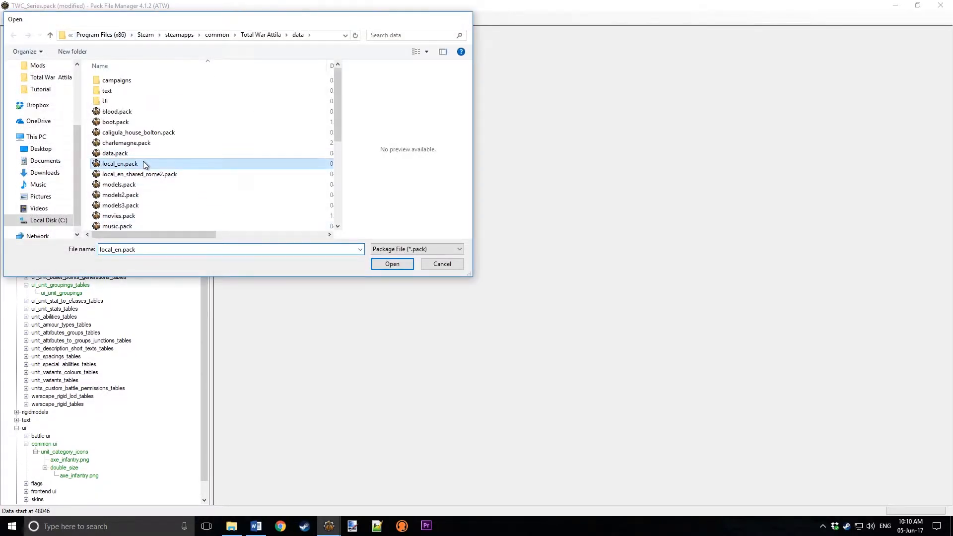
- Import ui_unit_groupings.loc from the text db folder of local_en.pack
left_click(79, 94)
left_click_drag(118, 59, 300, 79)
left_click(273, 123)
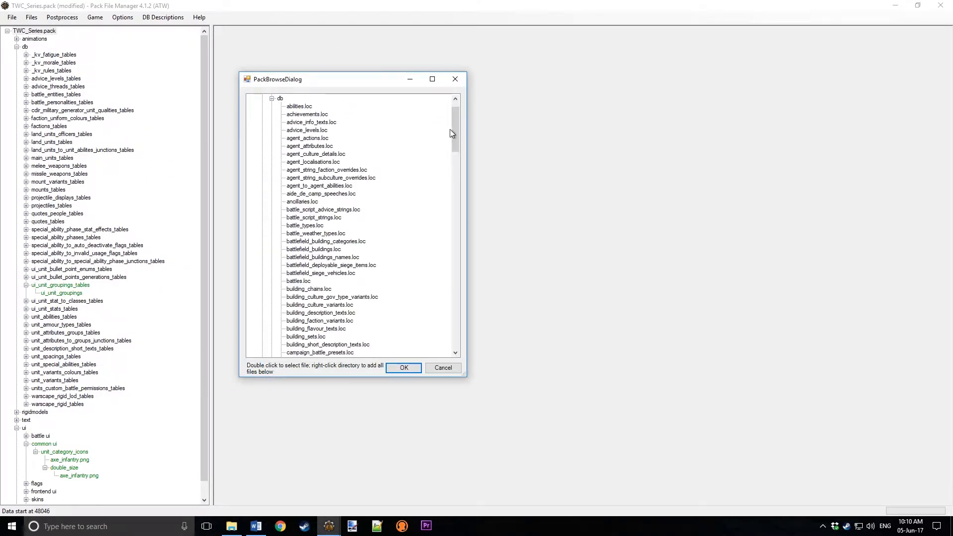
left_click_drag(451, 132, 456, 320)
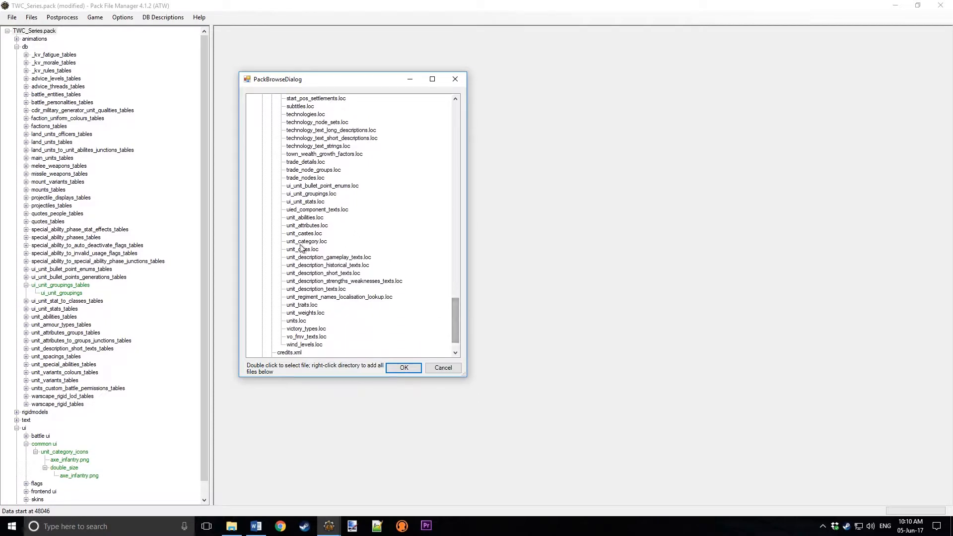
double_click(303, 194)
left_click(403, 367)
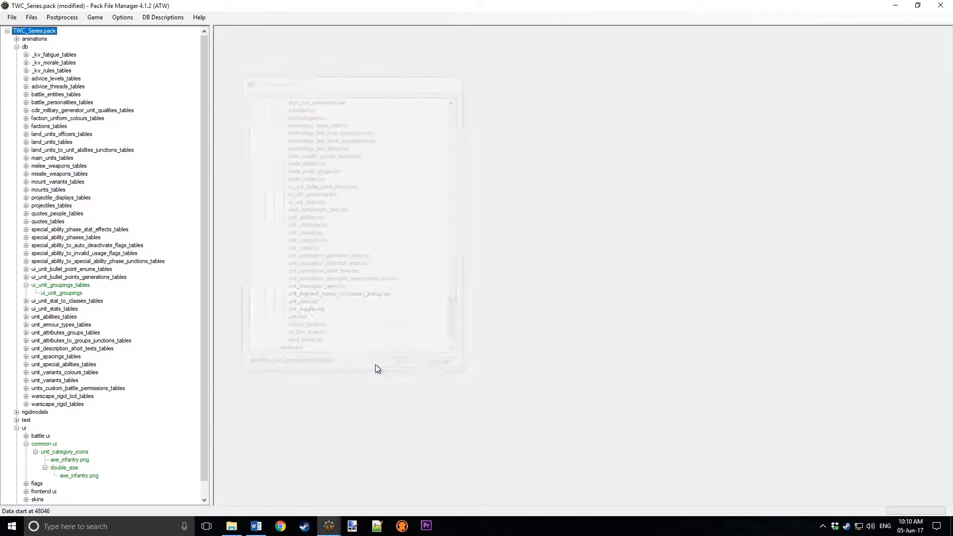
- Open the imported ui_unit_groupings.loc, sort it by Localised String, and widen the Tag column to show full tags
scroll(54, 409, "down", 1)
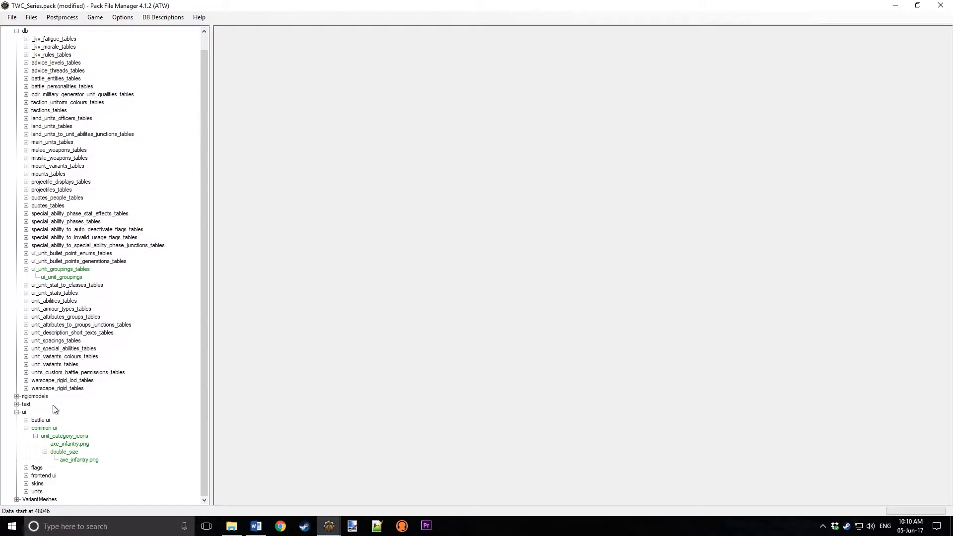
left_click(16, 404)
left_click(66, 476)
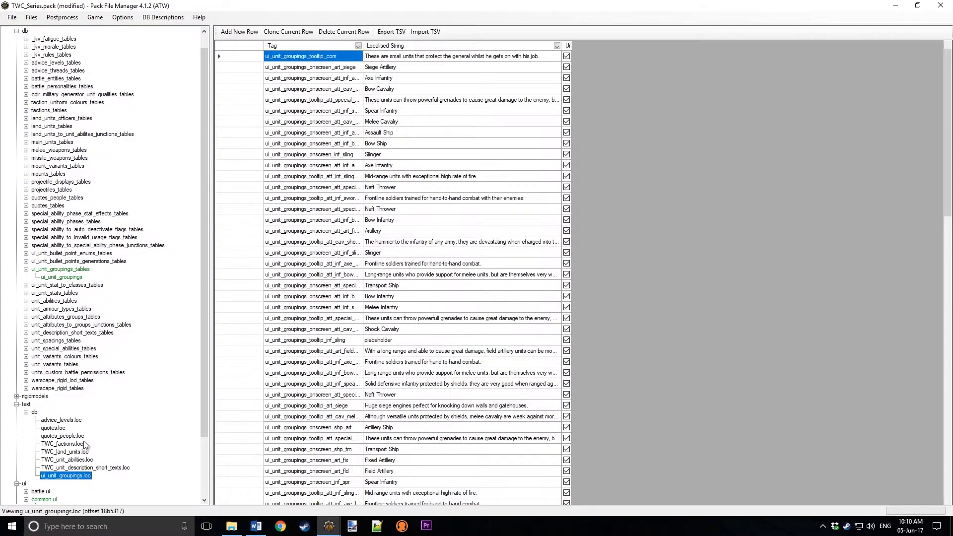
left_click(391, 44)
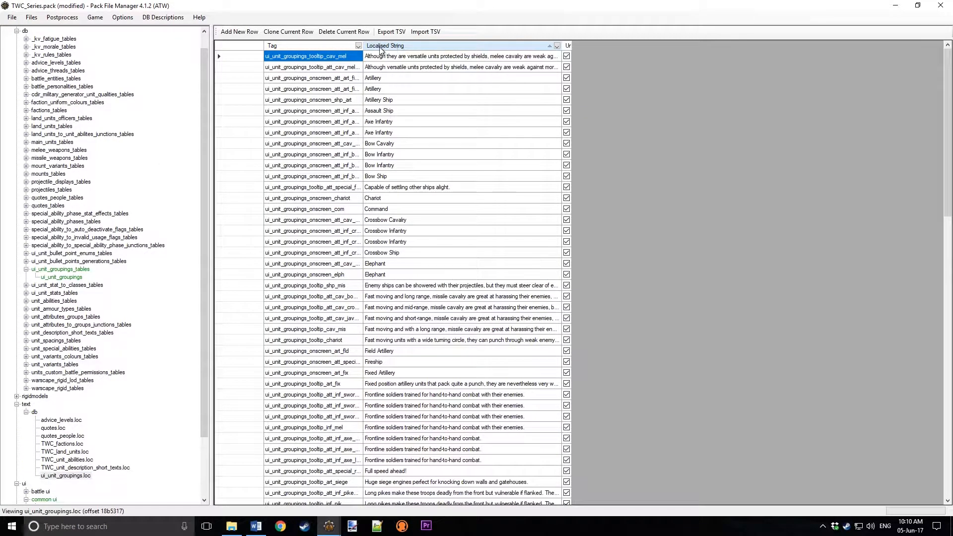
left_click_drag(363, 46, 449, 47)
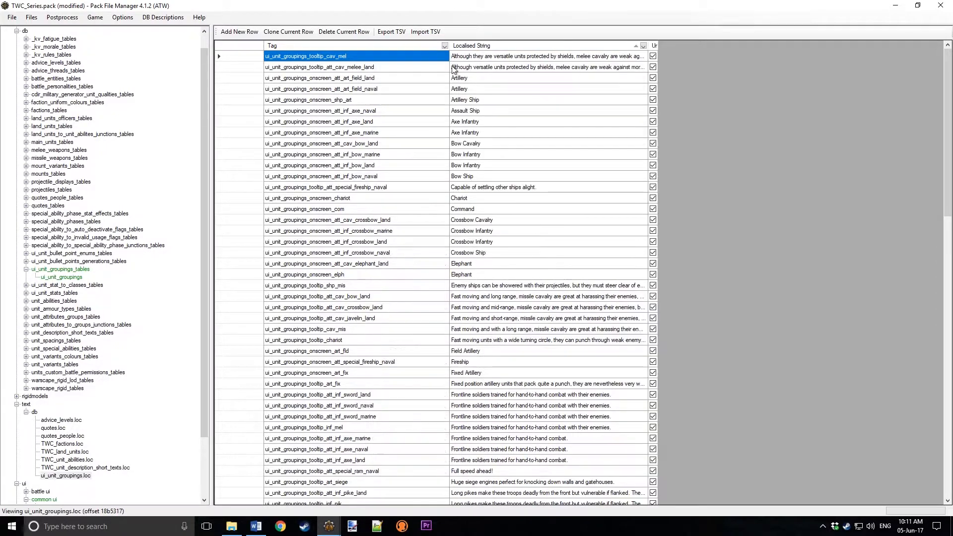
- Delete every row of the loc file except ui_unit_groupings_onscreen_att_inf_axe_land (Axe Infantry)
left_click(252, 121)
left_click(246, 110)
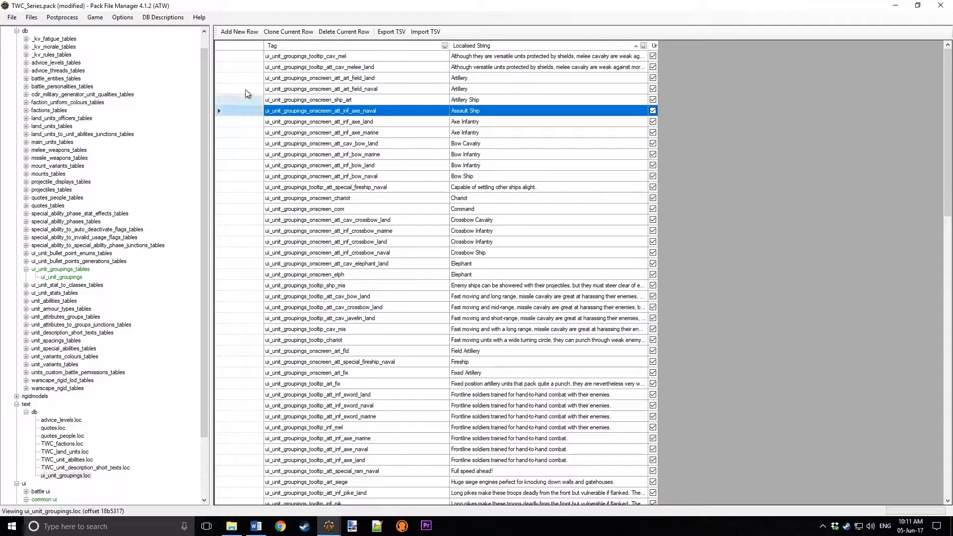
left_click(243, 54, "shift")
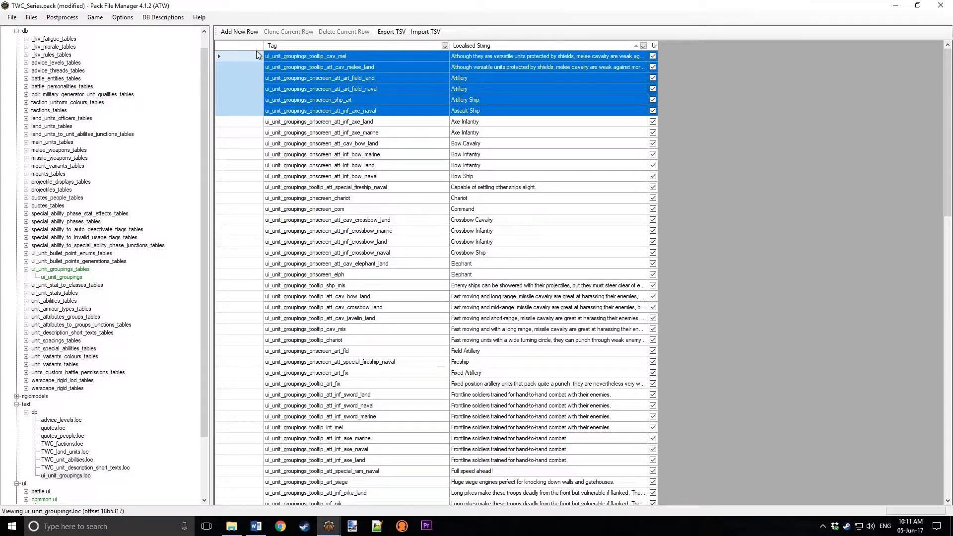
key("Delete")
scroll(356, 492, "down", 15)
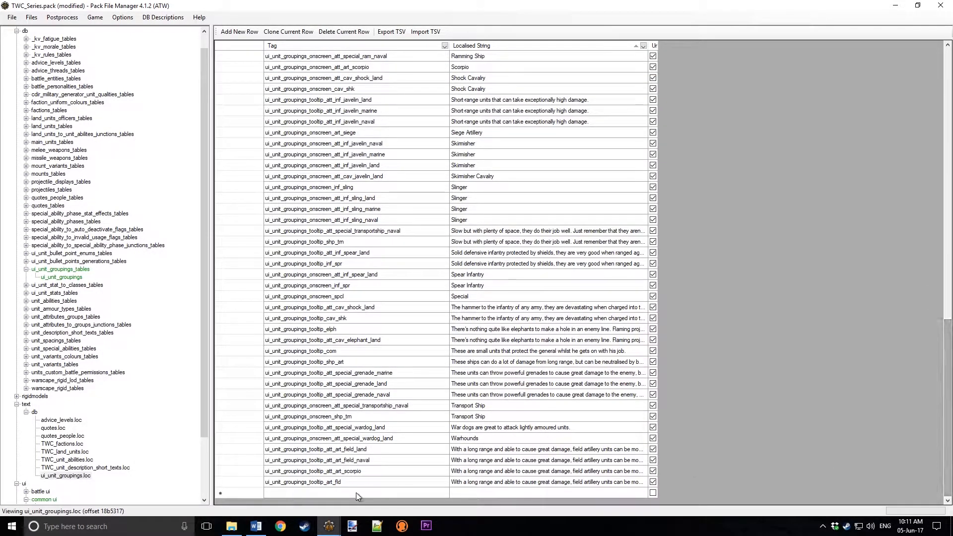
left_click(243, 485, "shift")
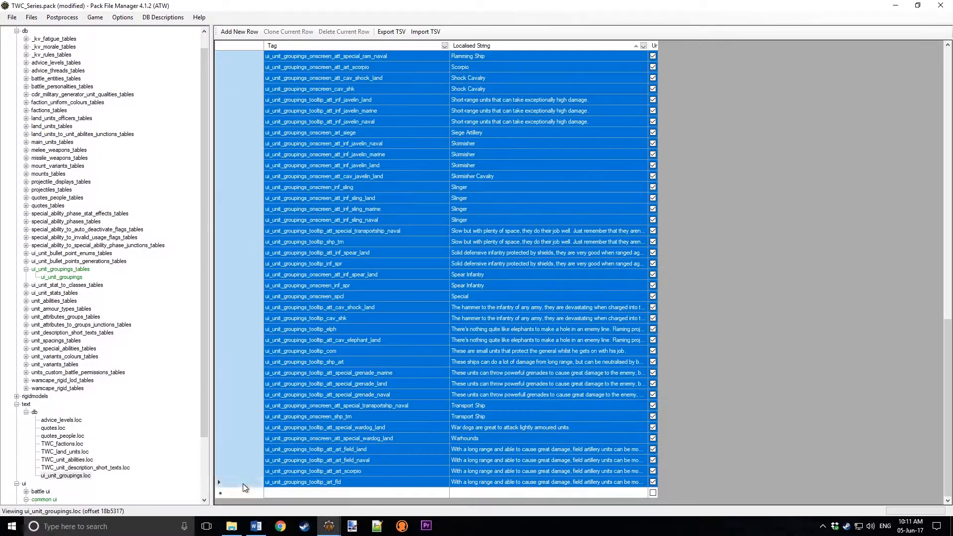
key("Delete")
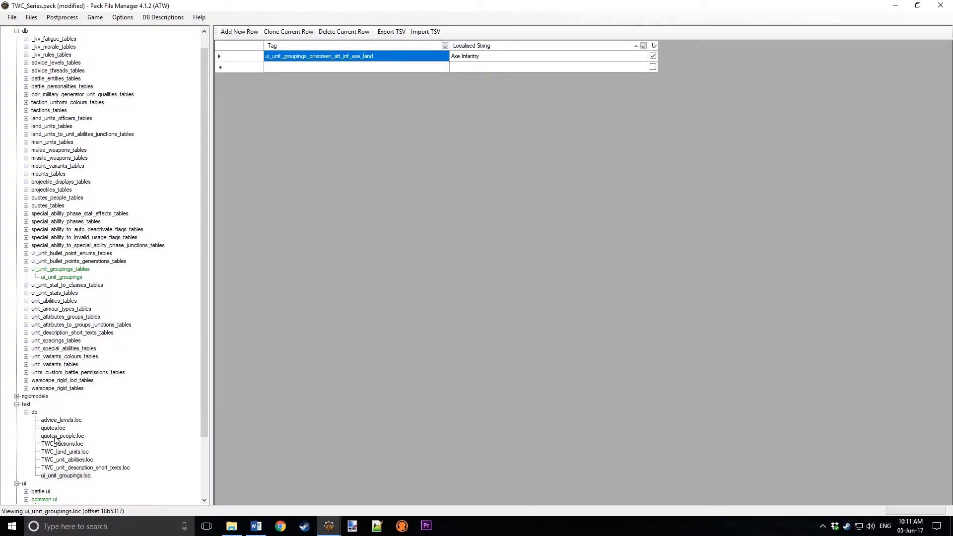
- Open the ui_unit_groupings database table and sort it by the unknown1 column
scroll(68, 464, "down", 3)
scroll(67, 291, "up", 3)
left_click(75, 278)
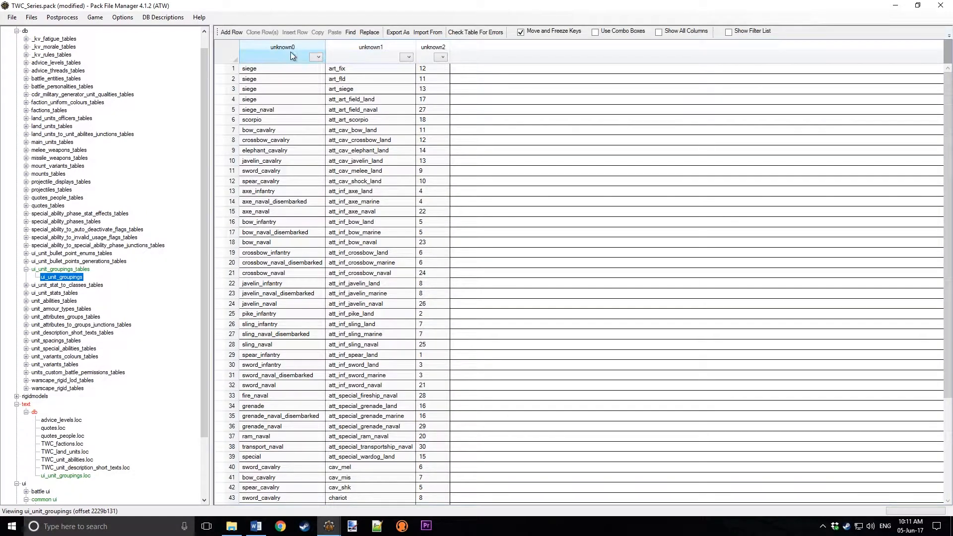
left_click(374, 56)
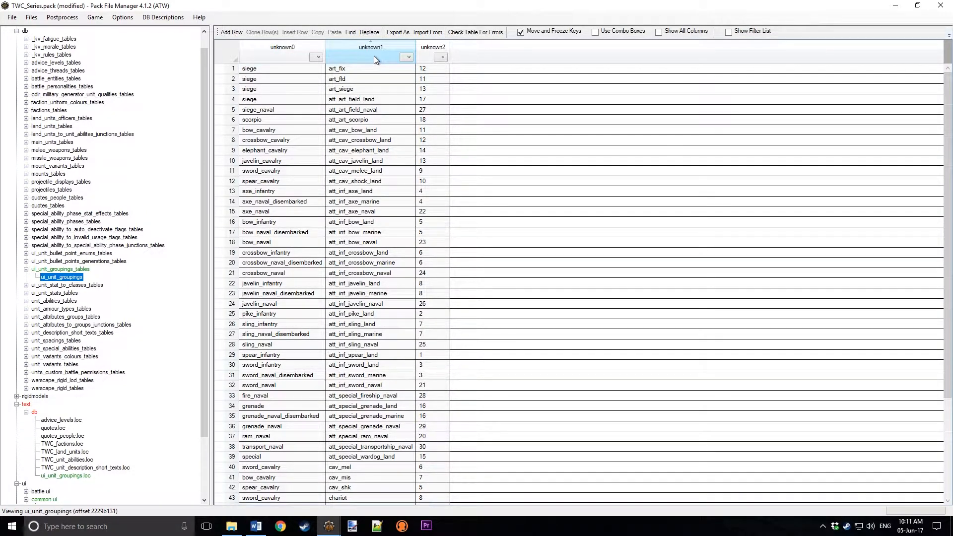
- Delete all rows of the ui_unit_groupings table except the axe_infantry row with key att_inf_axe_land
left_click(236, 182)
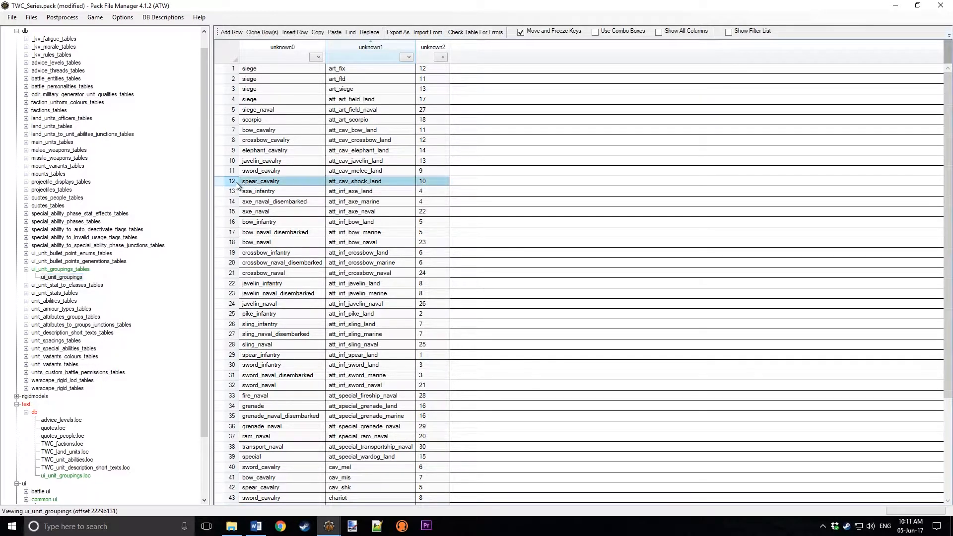
left_click(225, 69, "shift")
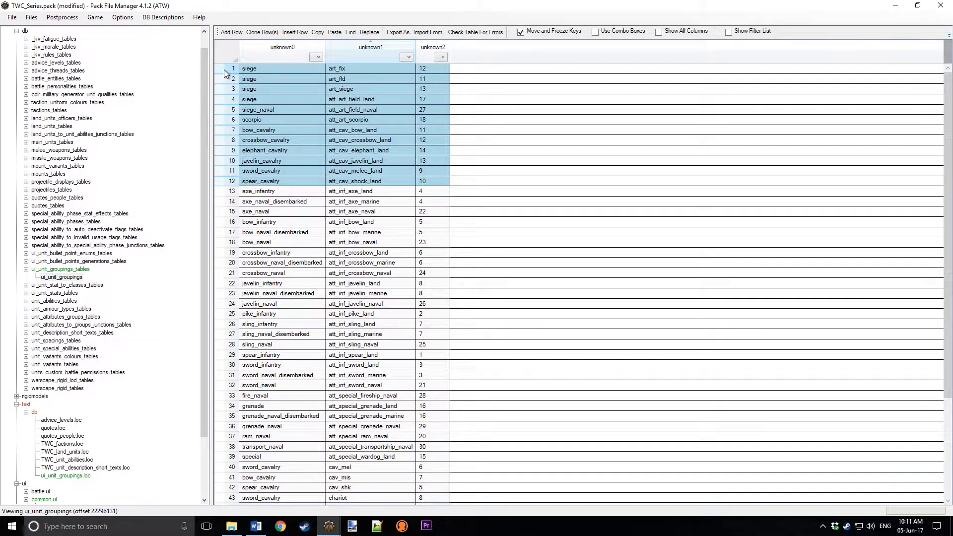
key("Delete")
left_click(231, 79)
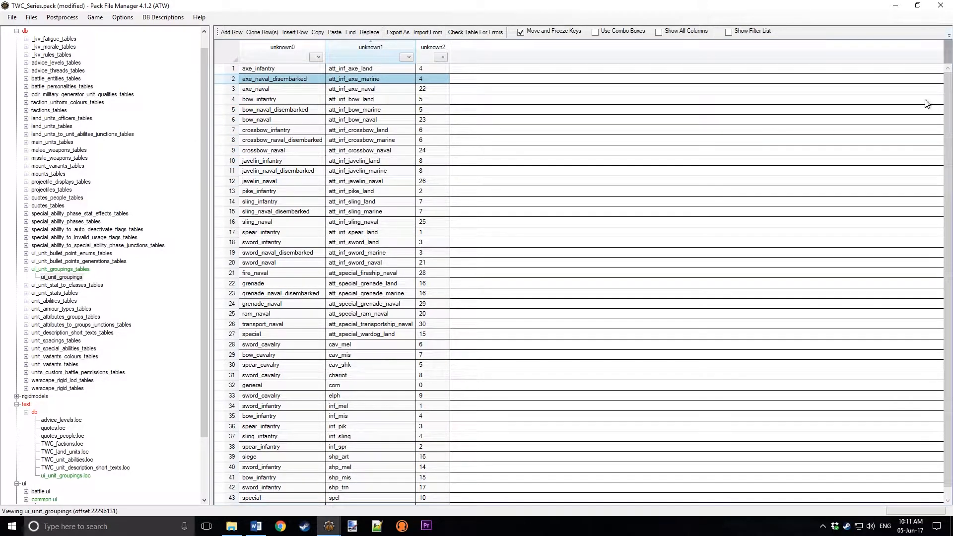
scroll(325, 405, "down", 1)
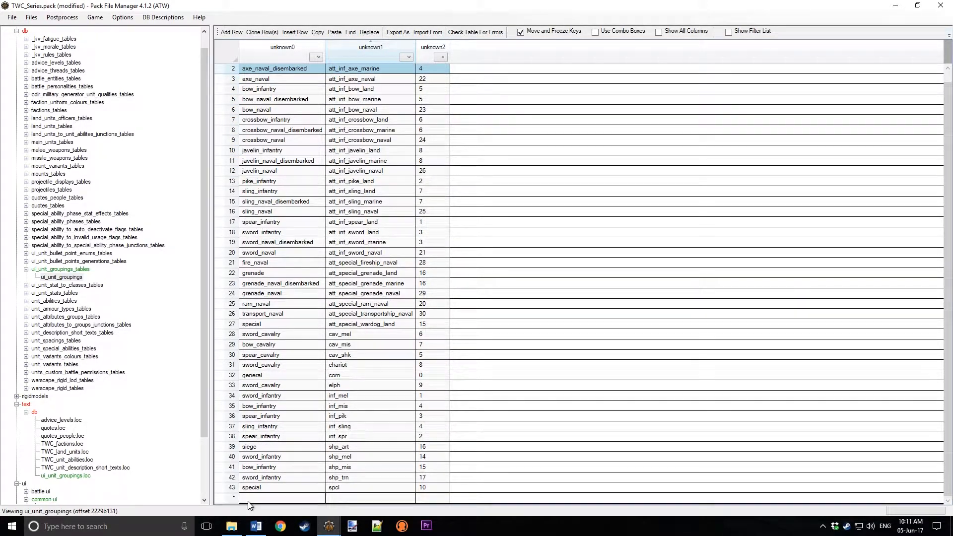
left_click(226, 489, "shift")
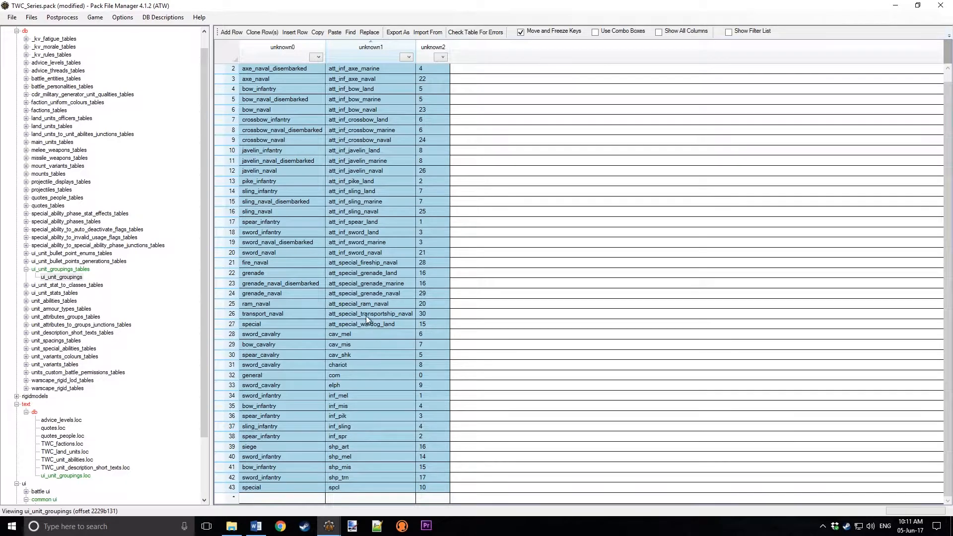
key("Delete")
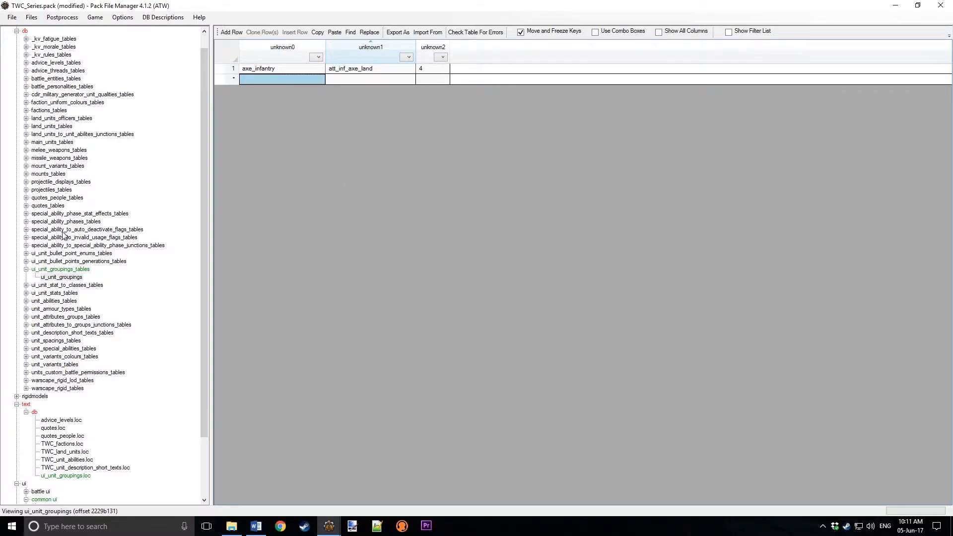
- Rename the ui_unit_groupings database table to TWC_ui_unit_groupings and dismiss the error dialog
left_click(63, 278)
right_click(63, 281)
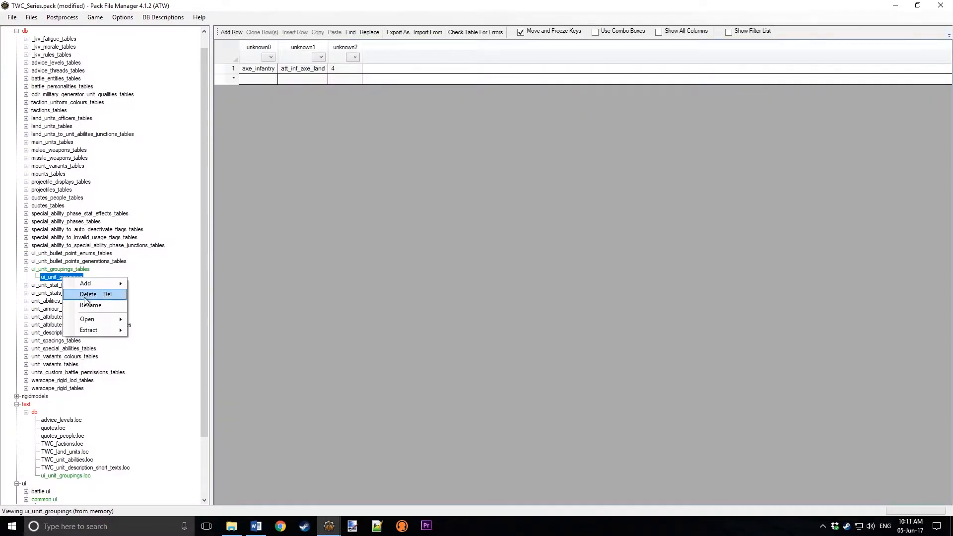
left_click(85, 304)
left_click(42, 277)
type("TWC_")
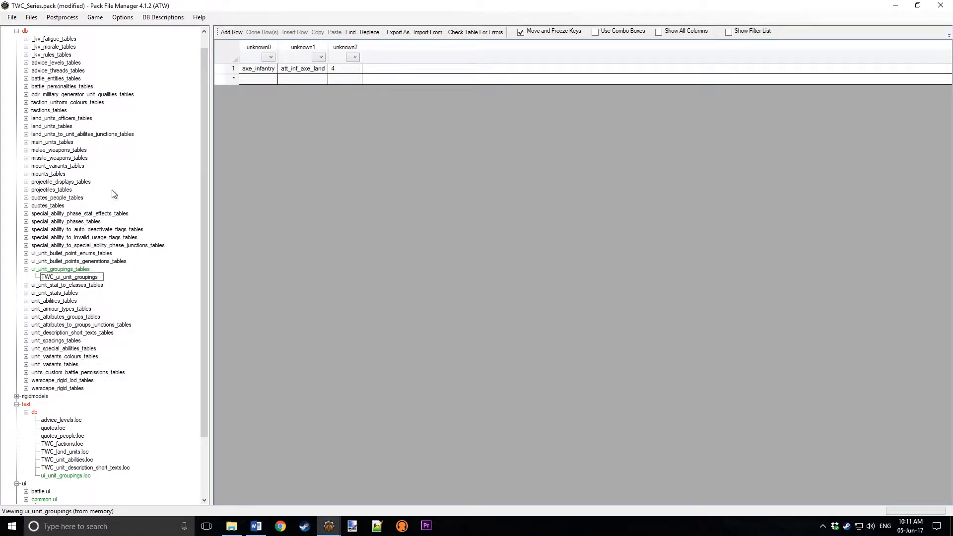
key("Return")
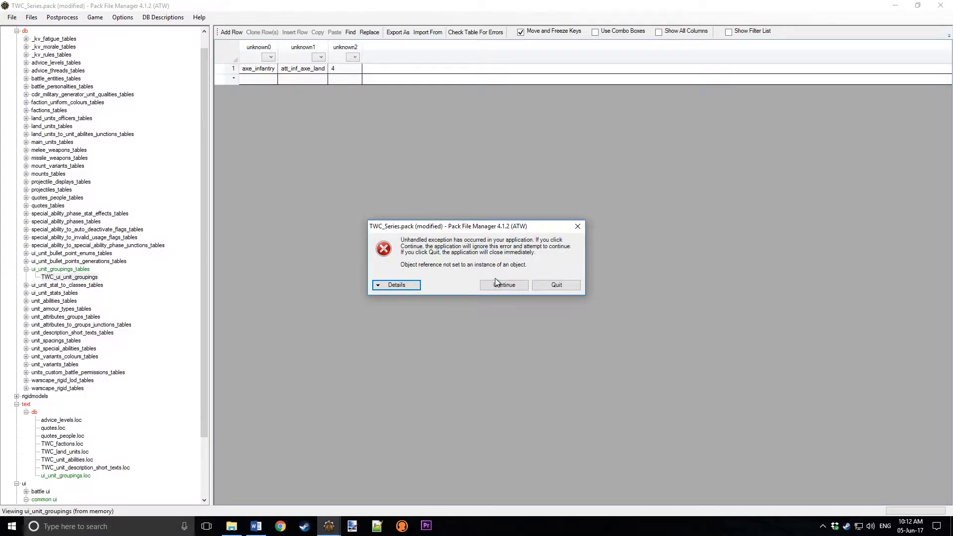
key("Return")
- Rename the ui_unit_groupings.loc file in the text folder to TWC_ui_unit_groupings.loc
left_click(57, 478)
right_click(56, 477)
left_click(77, 485)
key("Home")
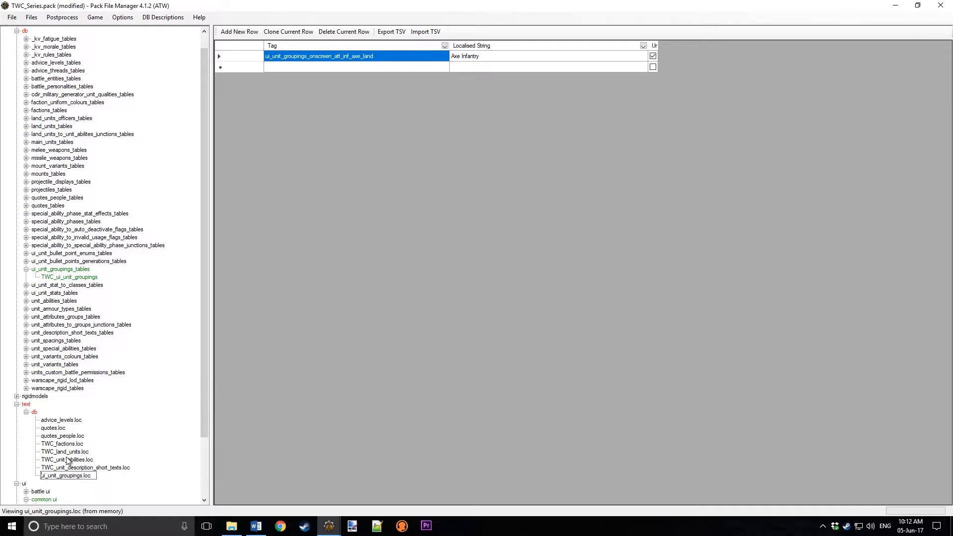
type("TWC_")
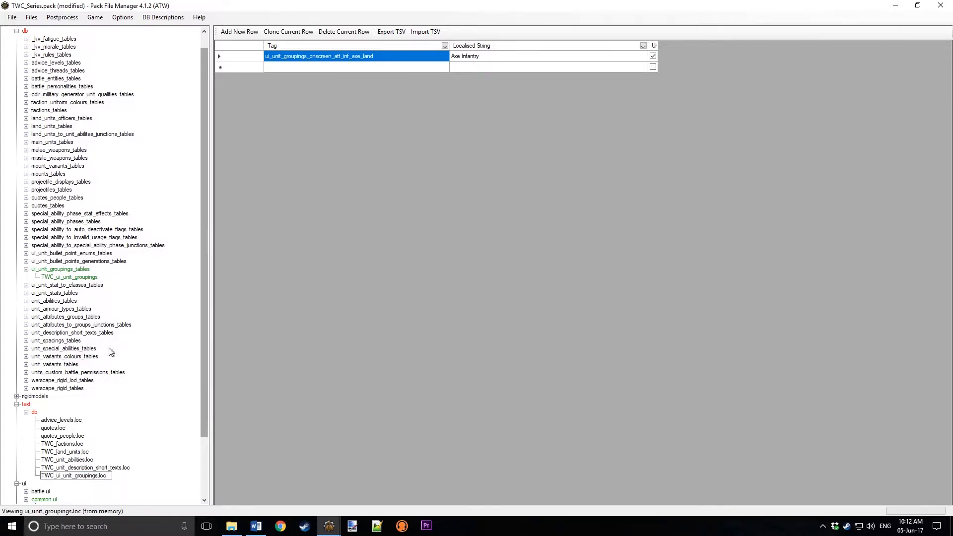
left_click(52, 437)
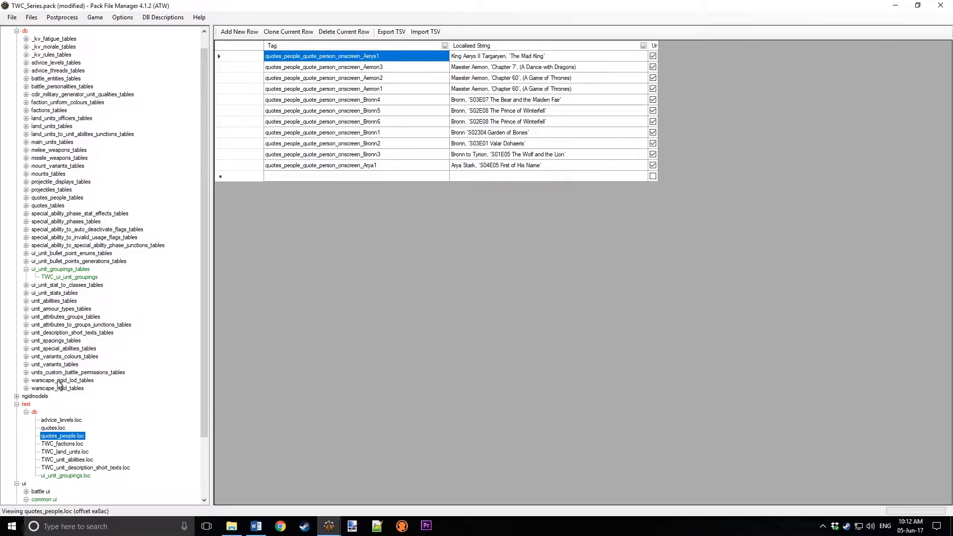
- In the TWC_ui_unit_groupings table row, set unknown0 and unknown1 to raider_infantry and unknown2 to 99999991
left_click(79, 277)
left_click(277, 69)
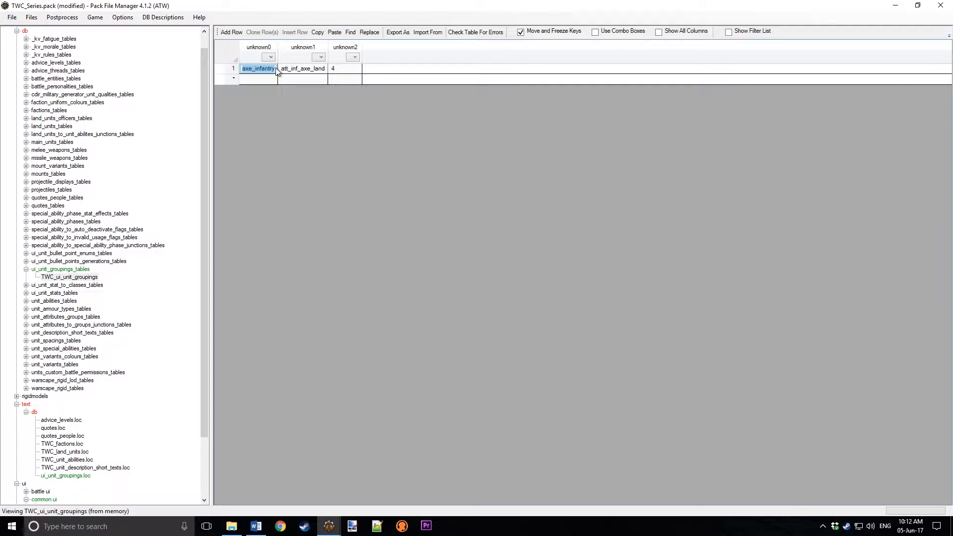
type("RAIDer_infantry")
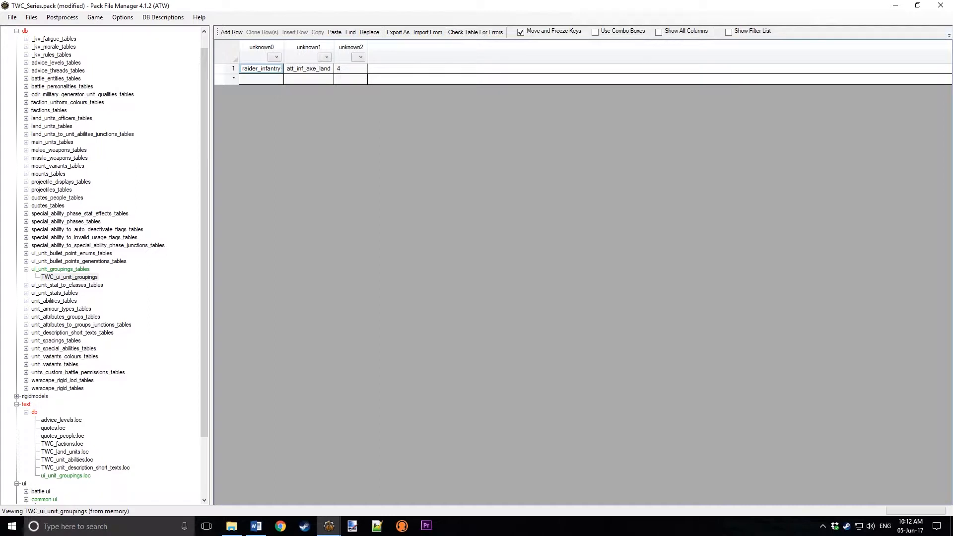
left_click(318, 69)
scroll(123, 346, "down", 3)
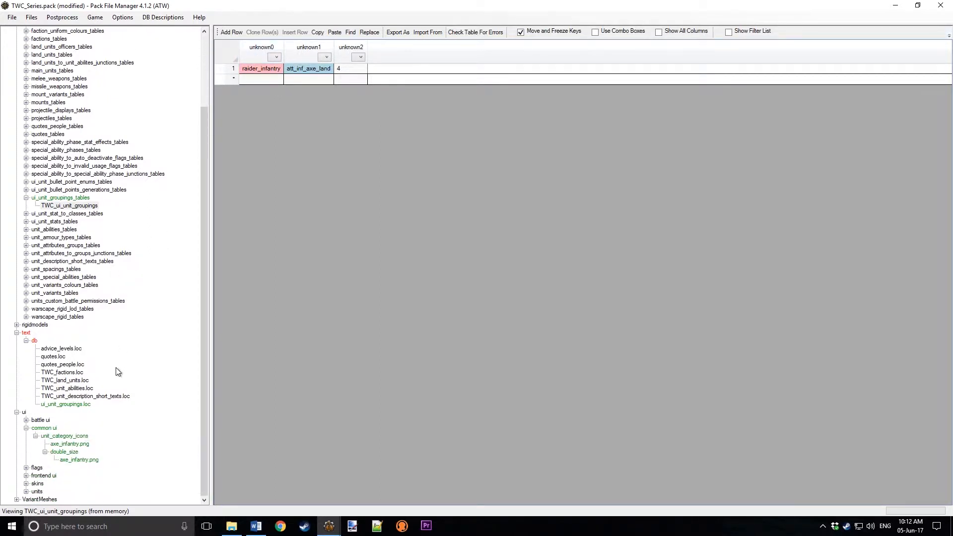
left_click(265, 72)
left_click(304, 72)
type("raider_infantry")
left_click(351, 70)
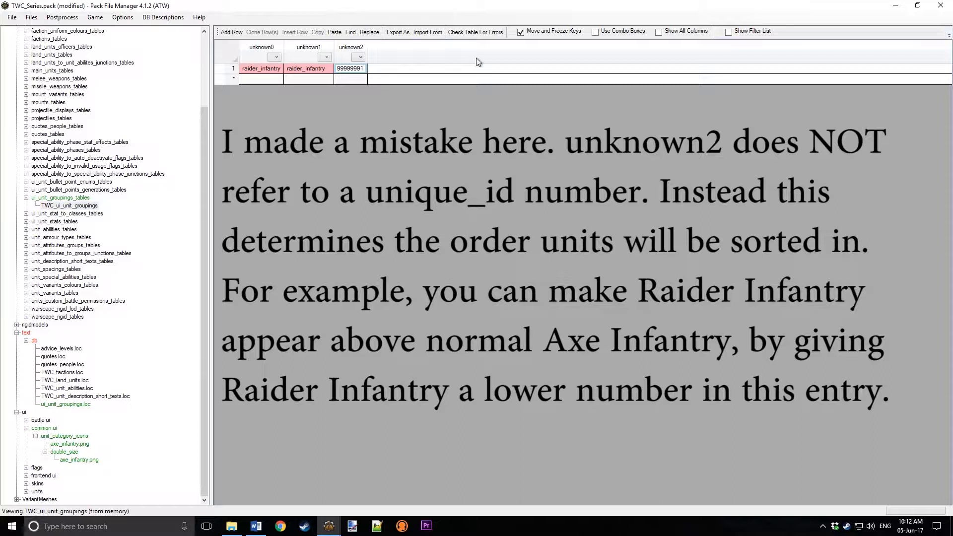
left_click(322, 73)
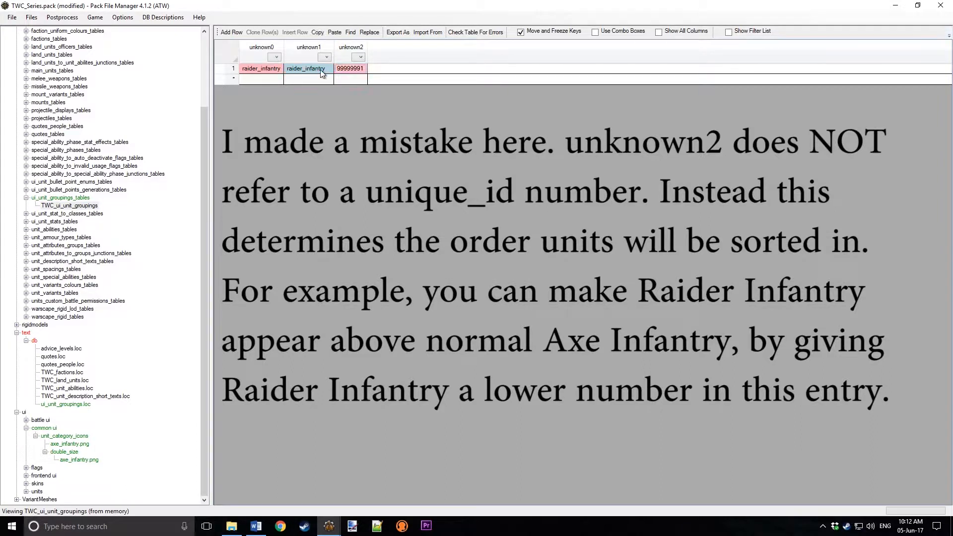
- Replace the att_inf_axe_land part of the unit groupings loc entry's tag with the copied raider_infantry key
left_click(260, 74)
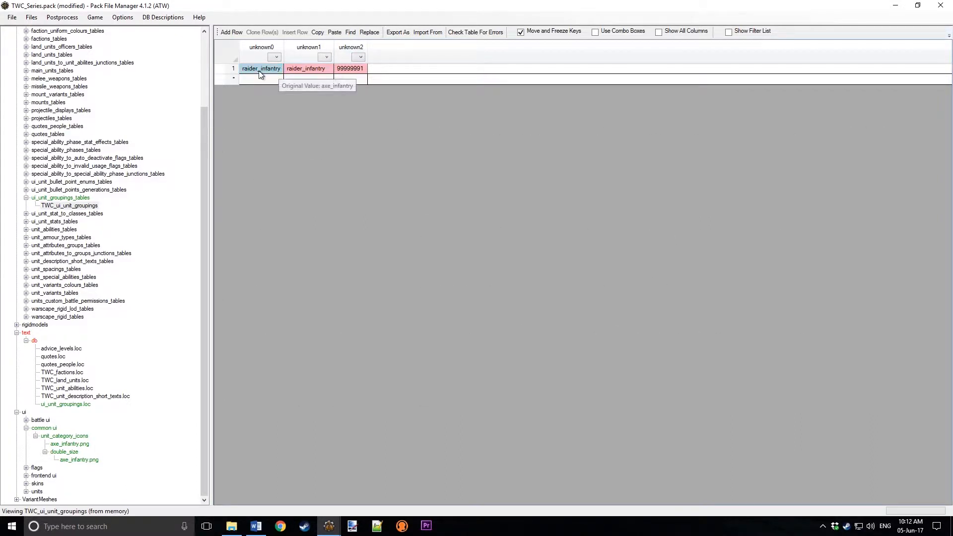
left_click(69, 404)
left_click(377, 60)
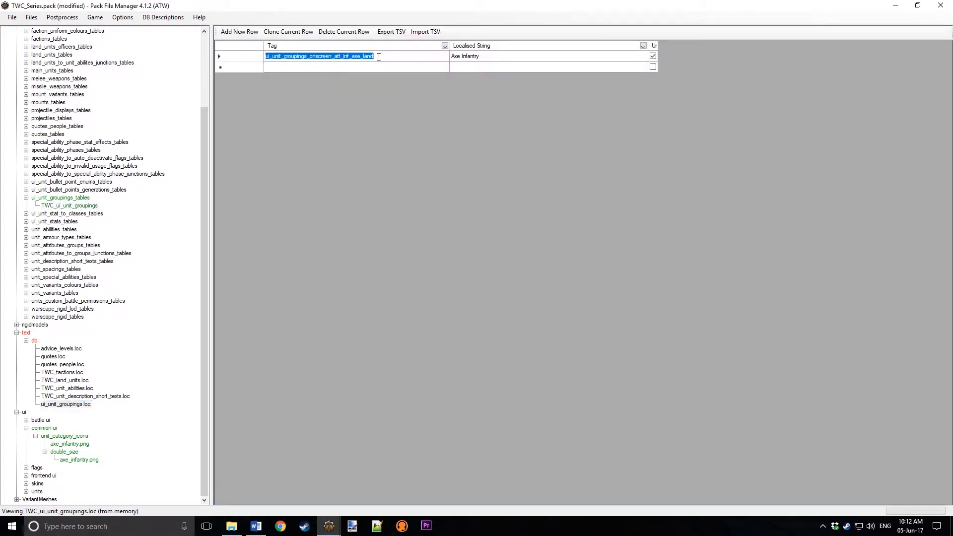
left_click(379, 59)
left_click_drag(389, 56, 336, 55)
right_click(341, 59)
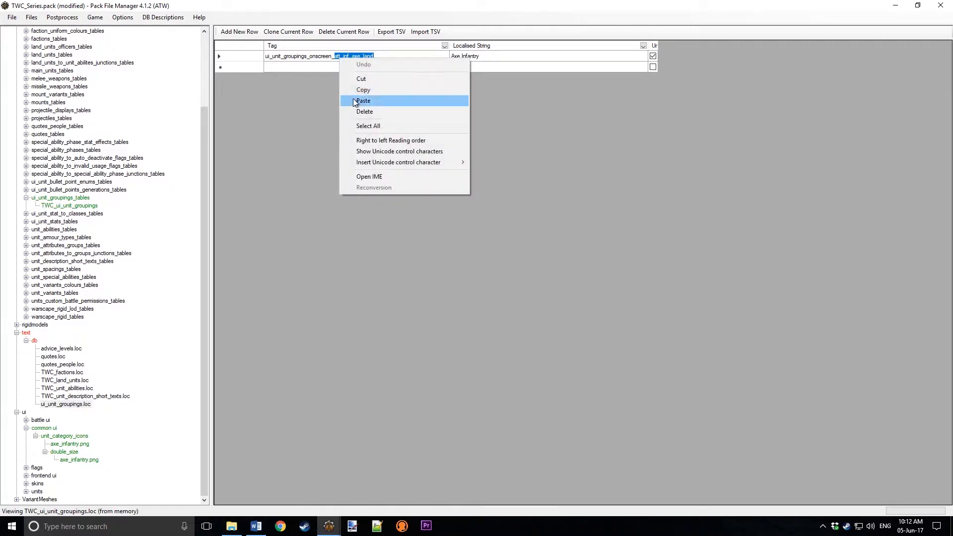
left_click(353, 98)
- Change the localised string of the raider infantry loc entry to Raiders
left_click(509, 61)
left_click(508, 58)
type("Raiders")
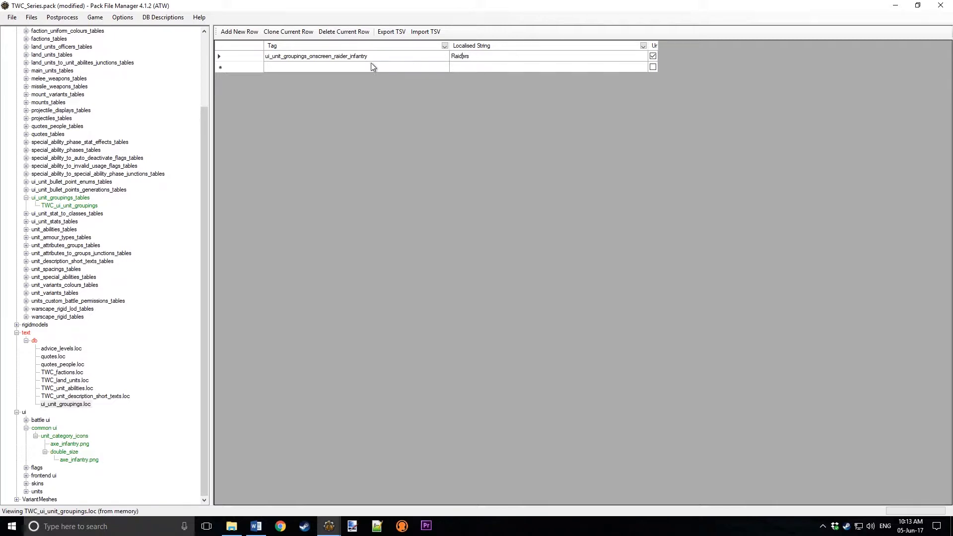
left_click(391, 52)
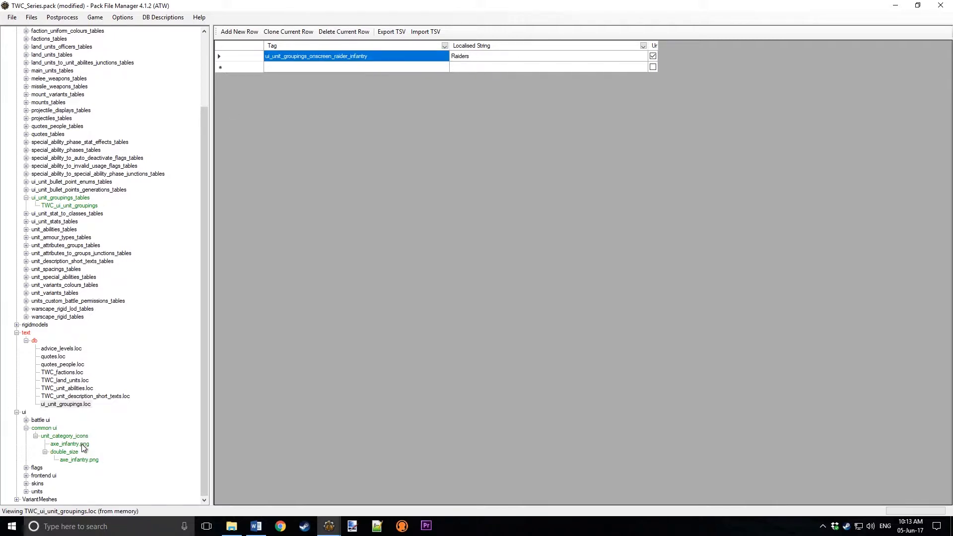
- Leave the edited loc entry and save TWC_Series.pack
left_click(54, 373)
left_click(11, 17)
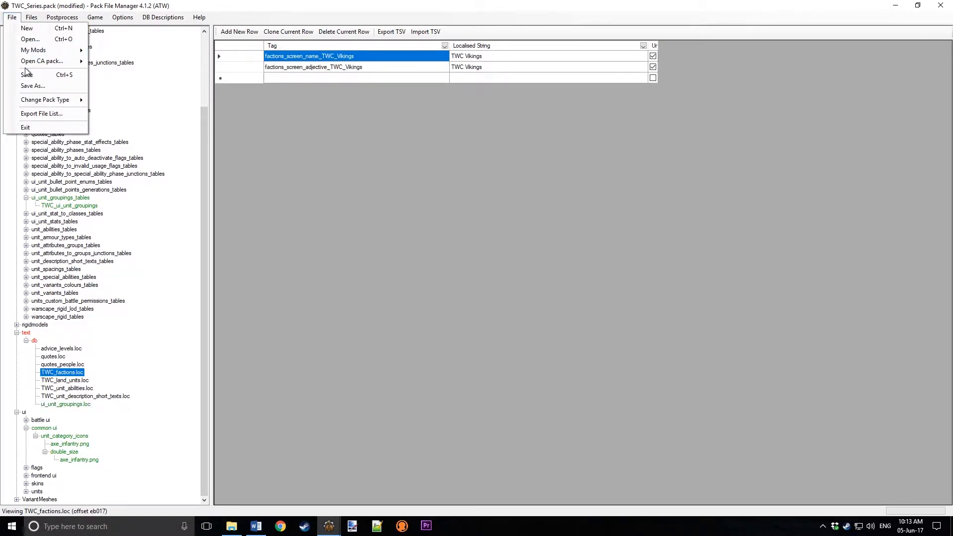
left_click(30, 72)
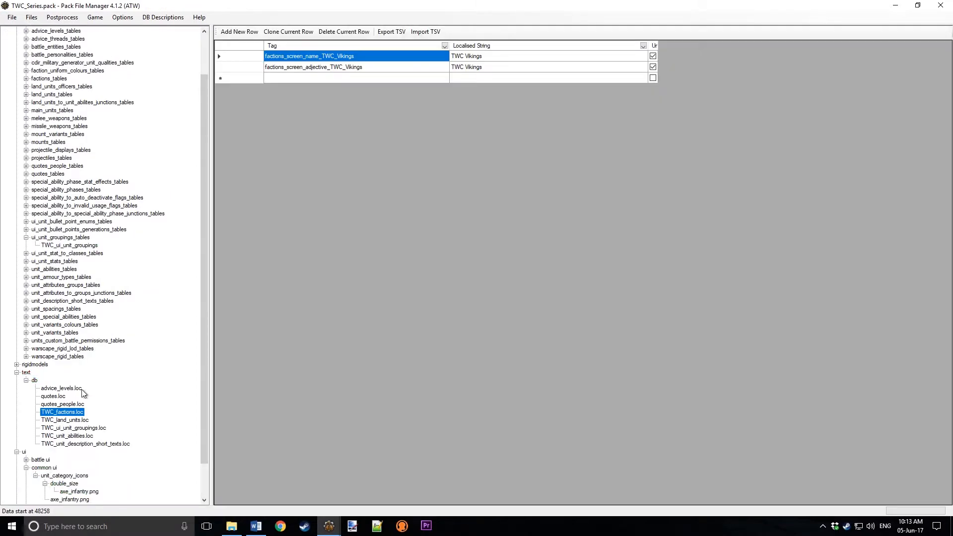
- Extract the common ui folder with its axe_infantry.png icons from the pack into New folder on the Desktop
left_click(63, 452)
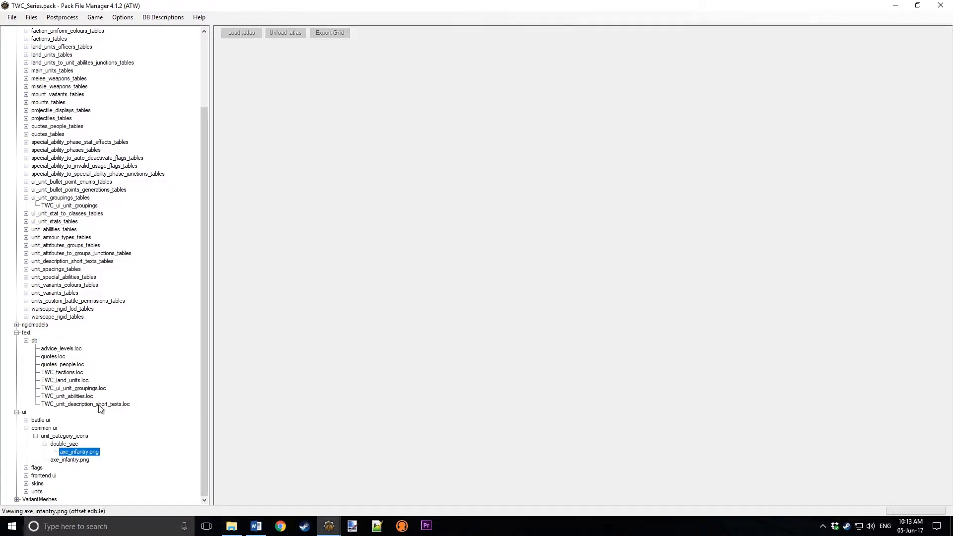
left_click(238, 529)
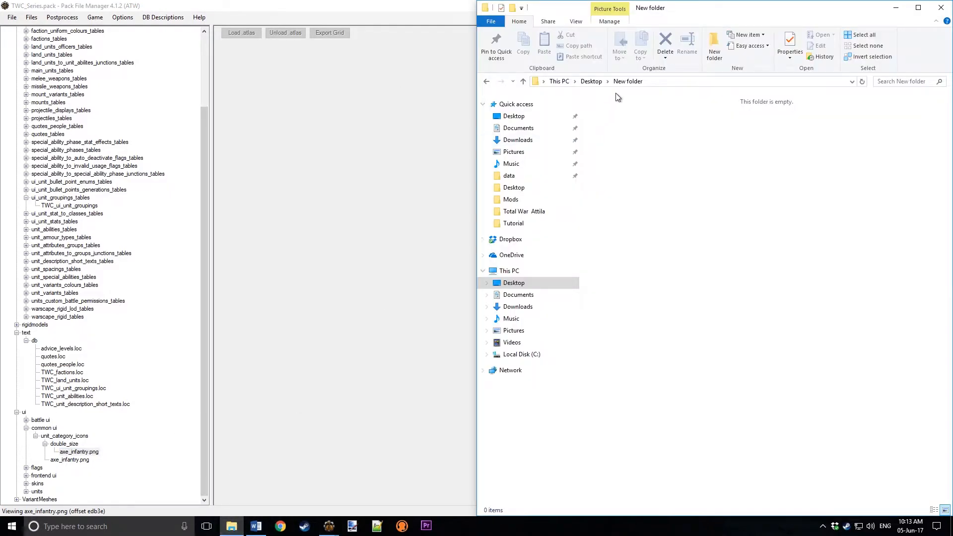
left_click(681, 81)
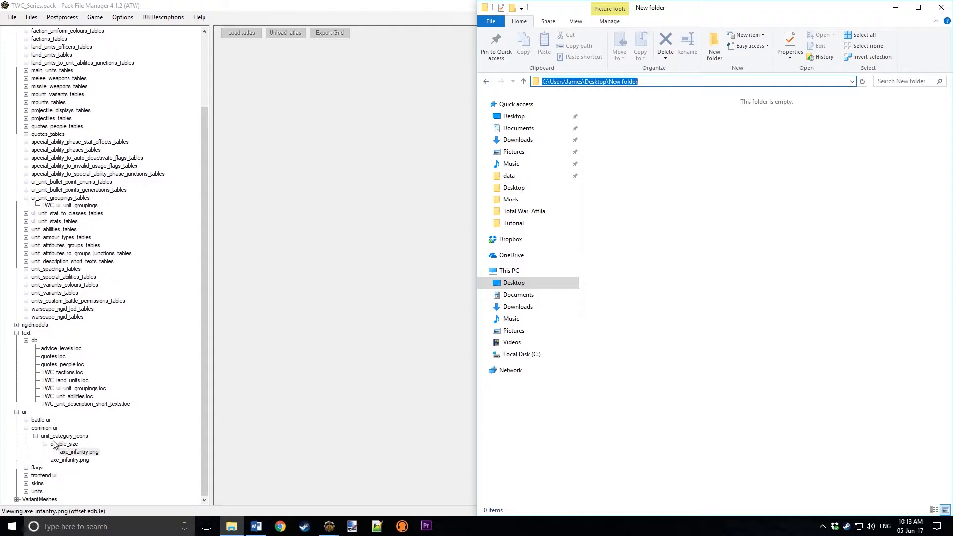
left_click(45, 428)
right_click(48, 427)
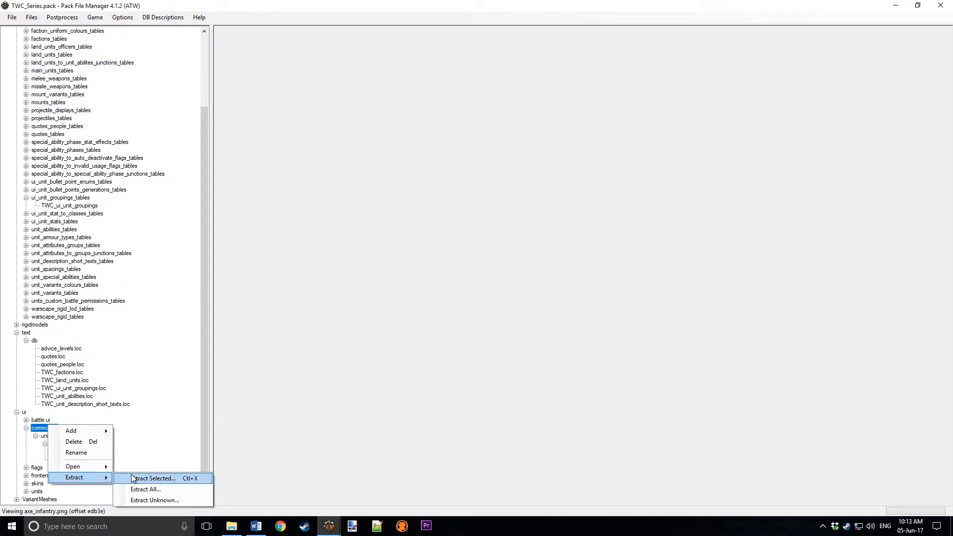
left_click(164, 478)
left_click(172, 141)
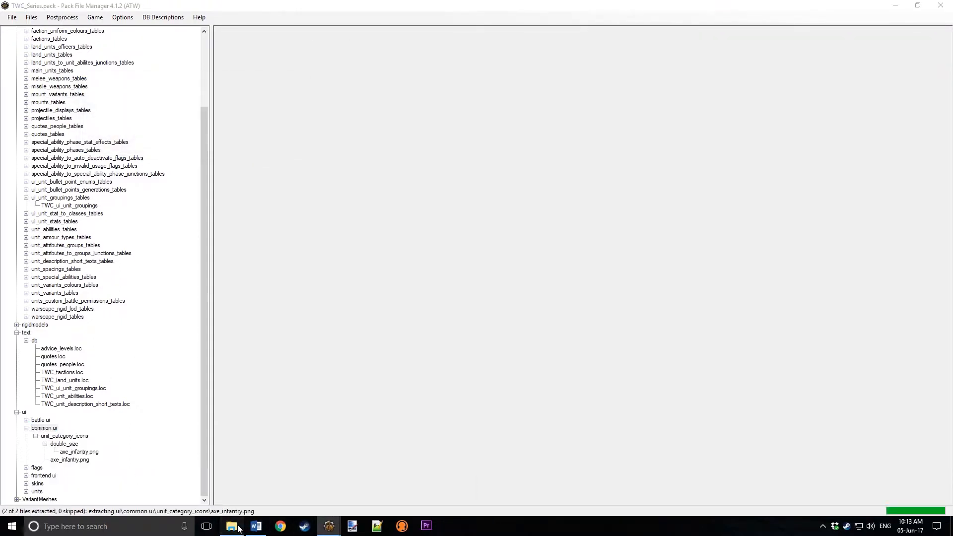
- Switch to File Explorer and open the extracted unit_category_icons folder inside ui, common ui
left_click(232, 527)
double_click(600, 108)
double_click(601, 111)
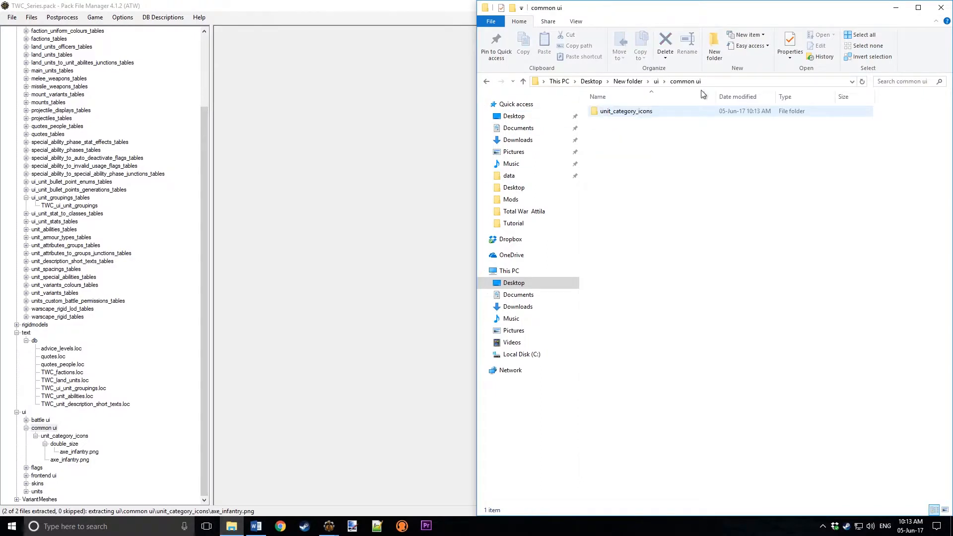
left_click(919, 7)
left_click(137, 109)
double_click(137, 109)
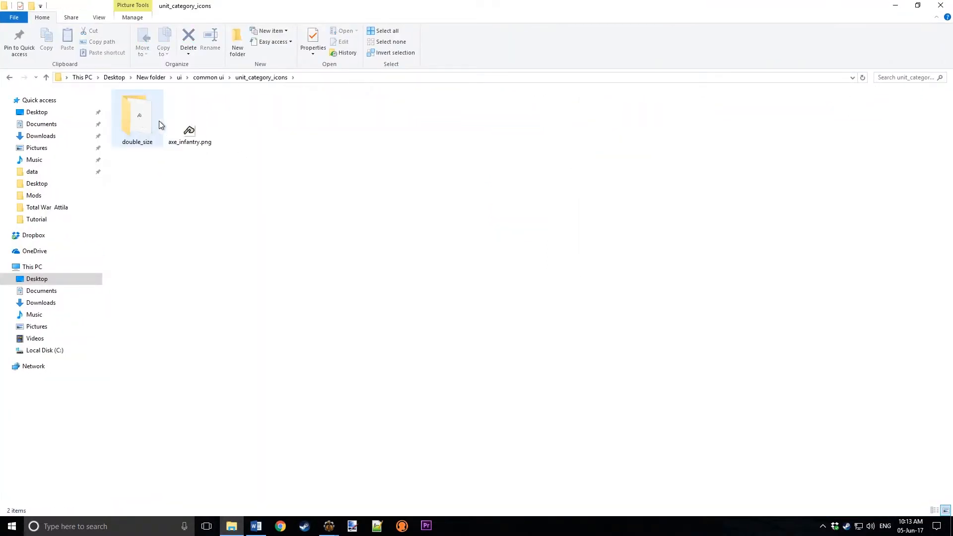
- Examine the regular and the double_size axe_infantry.png icons in paint.net for their design and pixel dimensions
double_click(184, 111)
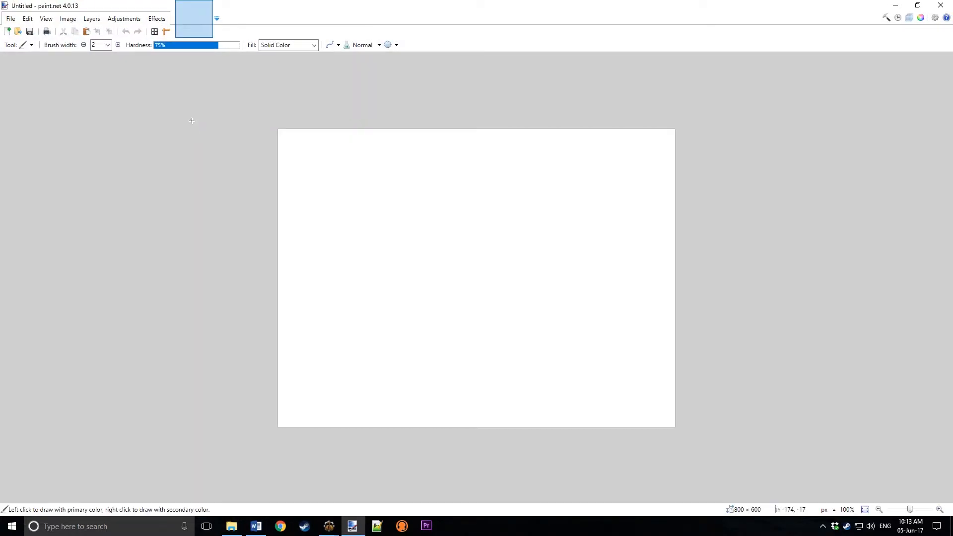
scroll(499, 296, "up", 4)
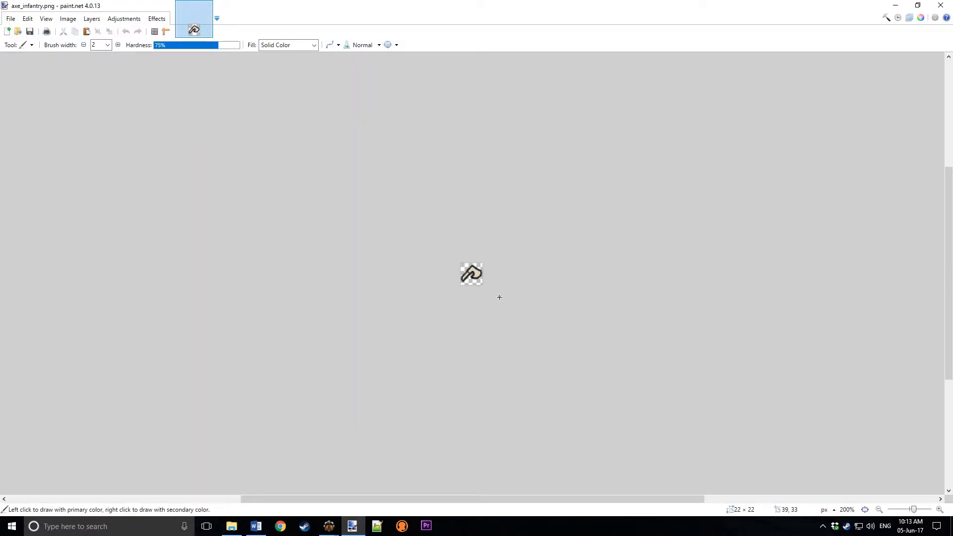
scroll(483, 275, "up", 3)
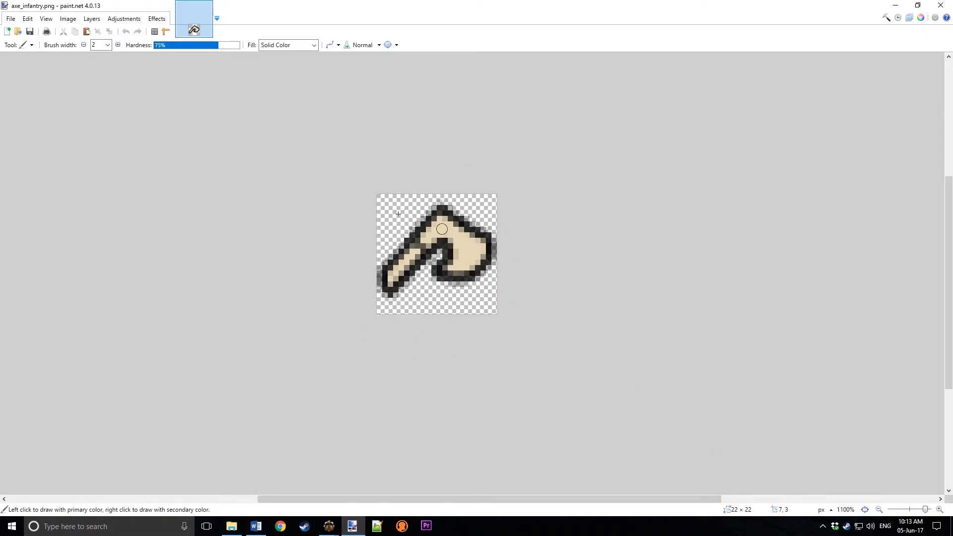
left_click(896, 5)
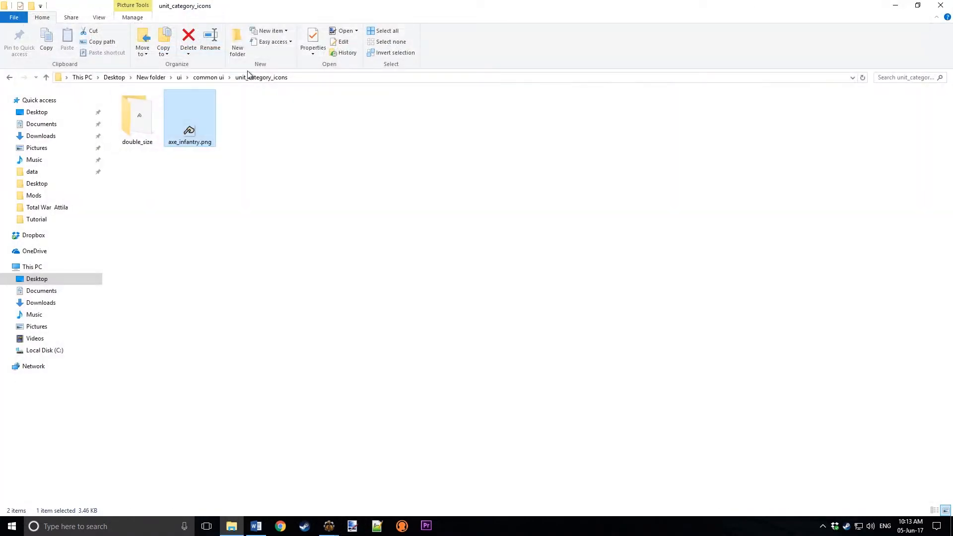
double_click(143, 114)
double_click(143, 111)
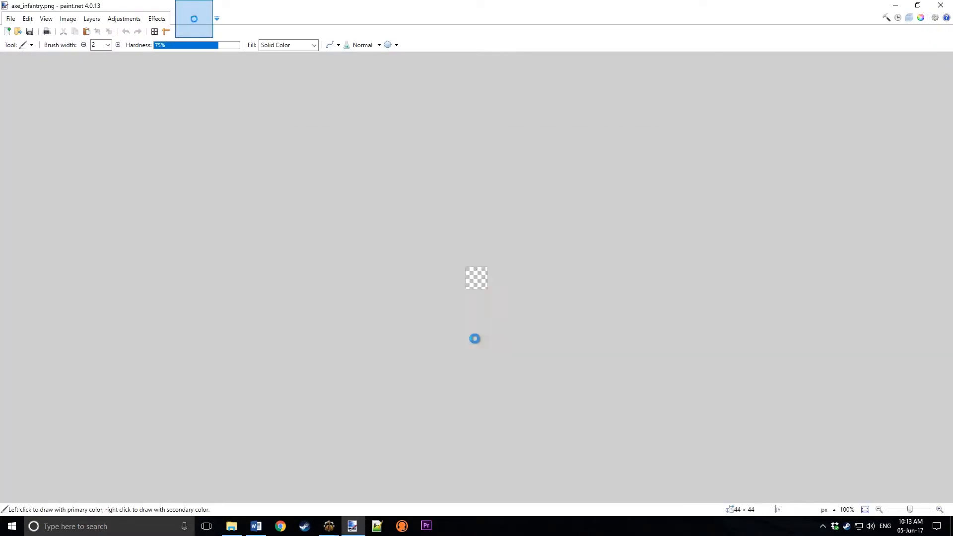
scroll(476, 265, "up", 6)
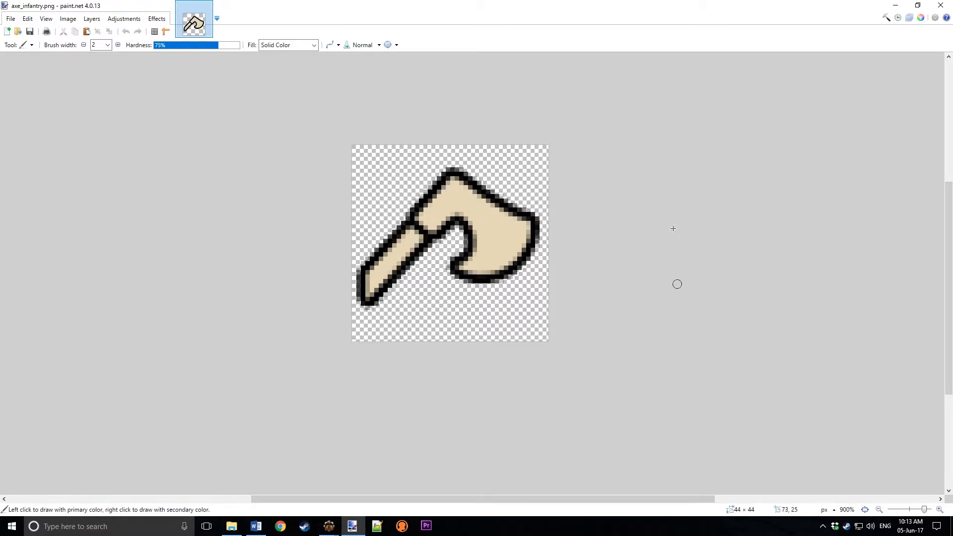
left_click(941, 5)
- Place File Explorer and Pack File Manager side by side and open the TWC_ui_unit_groupings table for its key
mouse_move(374, 3)
left_mouse_down()
mouse_move(893, 90)
mouse_move(951, 124)
left_mouse_up()
left_click(183, 211)
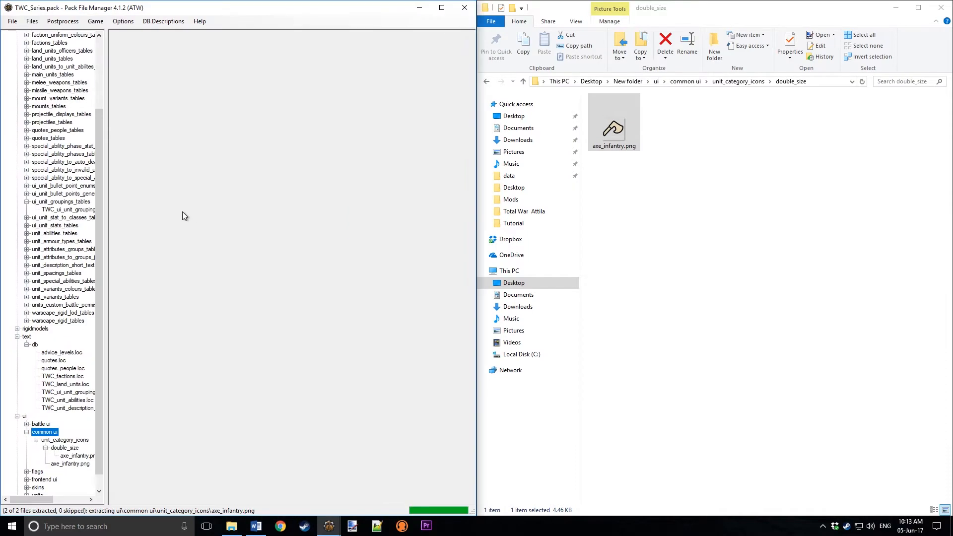
left_click(68, 211)
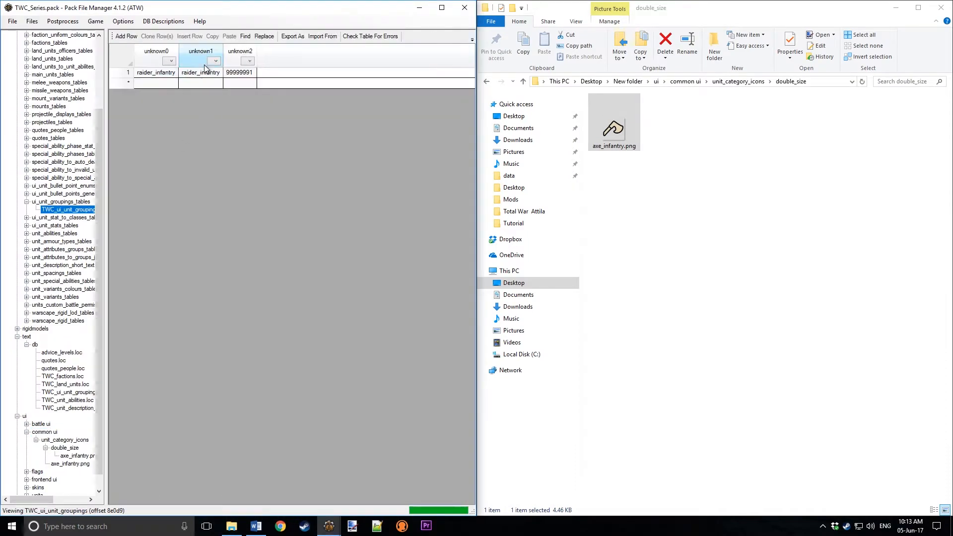
- Try to rename axe_infantry.png in the double_size folder using the raider_infantry key copied from the table
right_click(625, 106)
left_click(656, 418)
type("raider_infantry")
key("Return")
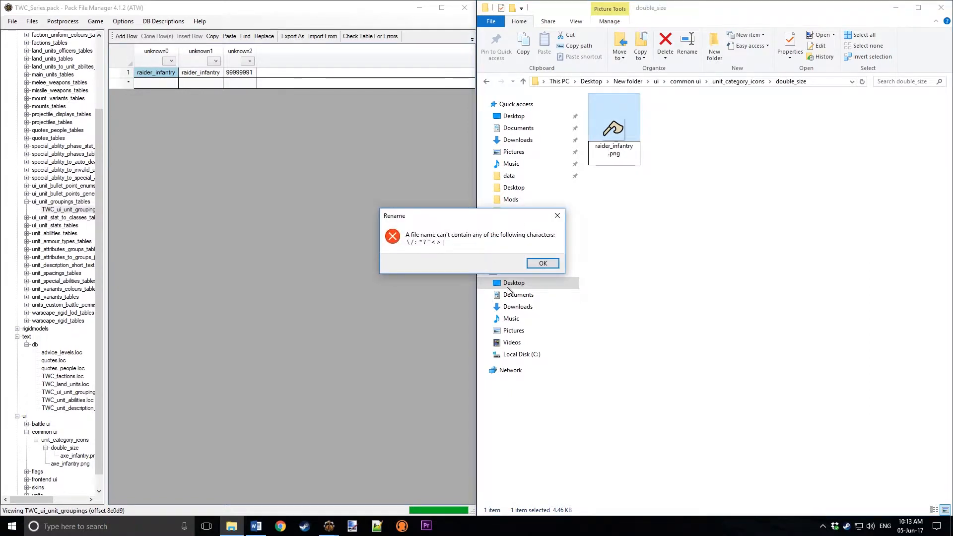
left_click(541, 263)
- Rename axe_infantry.png in the double_size folder to raider_infantry.png
right_click(614, 121)
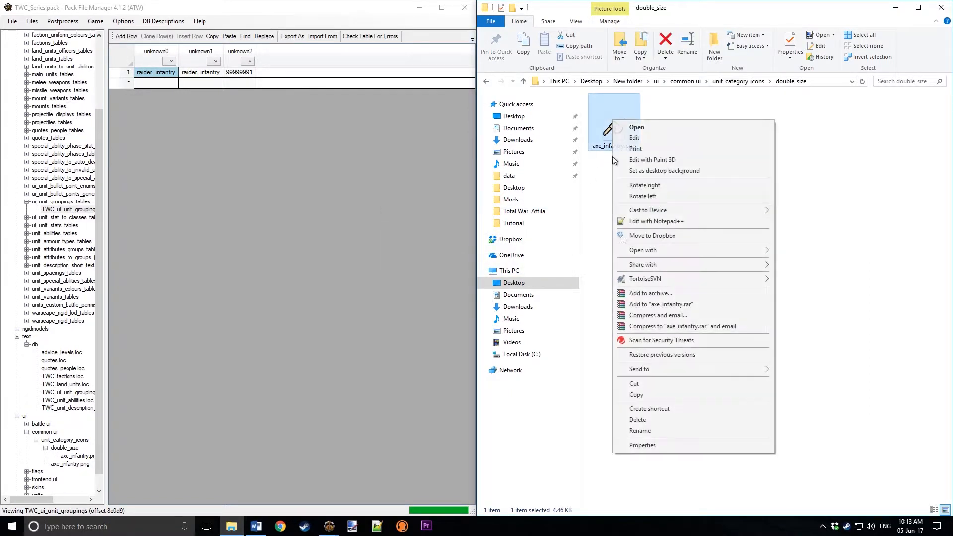
left_click(655, 431)
type("raider_infantry")
key("Return")
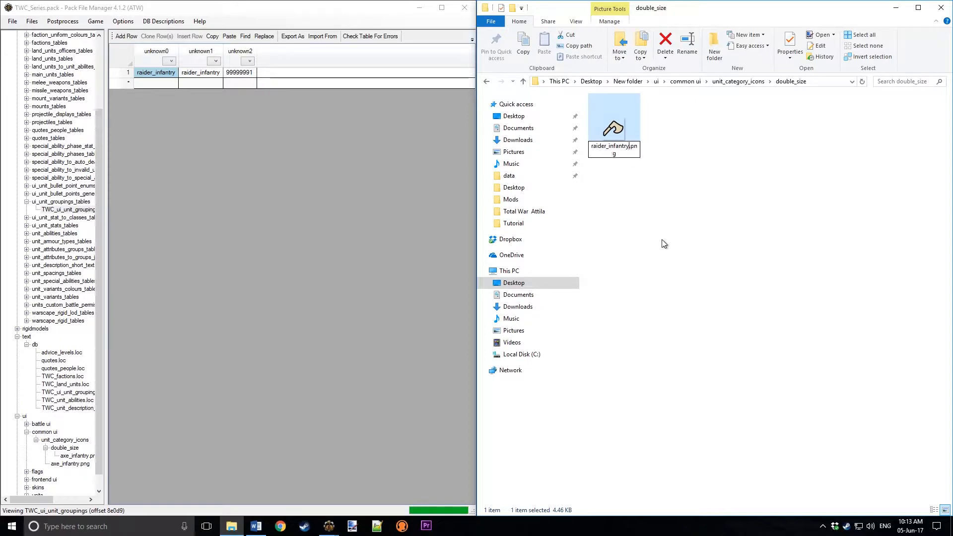
- Copy the file name of the renamed double_size icon and go back to the unit_category_icons folder
right_click(629, 120)
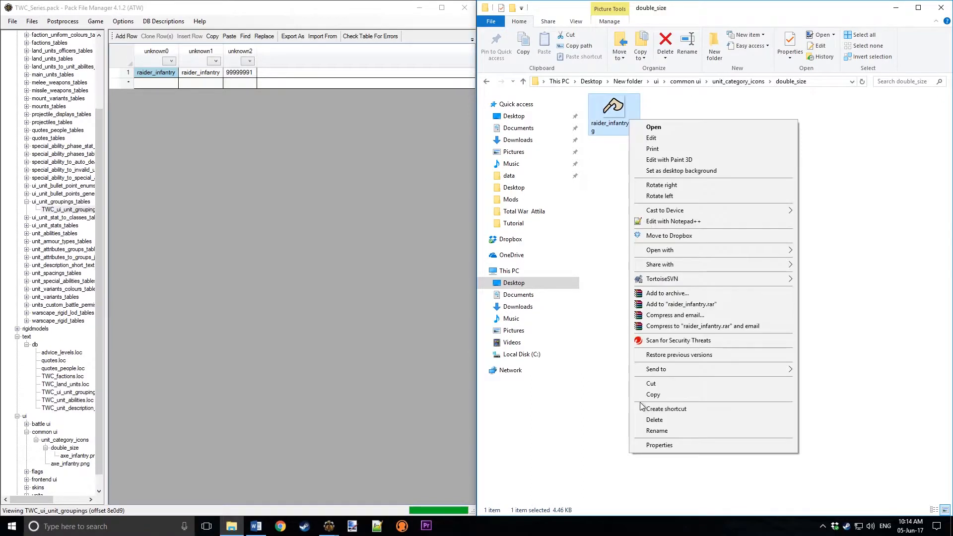
left_click(657, 432)
key("ctrl+c")
left_click(662, 238)
left_click(752, 84)
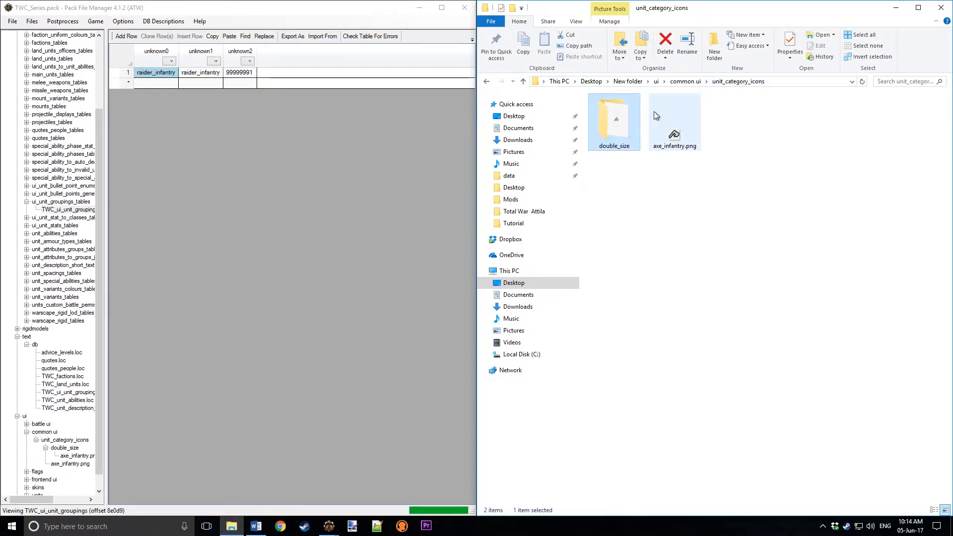
- Rename axe_infantry.png in the unit_category_icons folder to raider_infantry.png
right_click(669, 125)
left_click(698, 436)
key("ctrl+v")
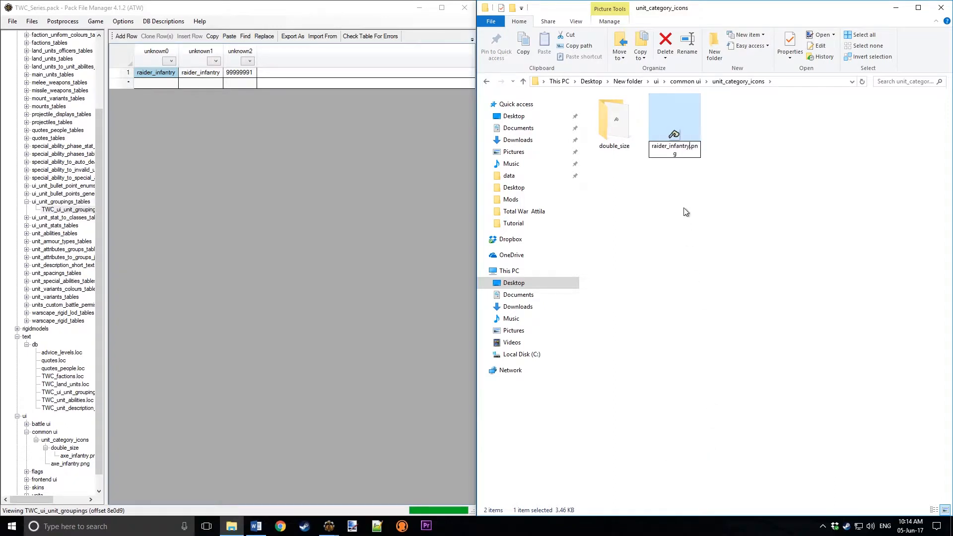
left_click(684, 204)
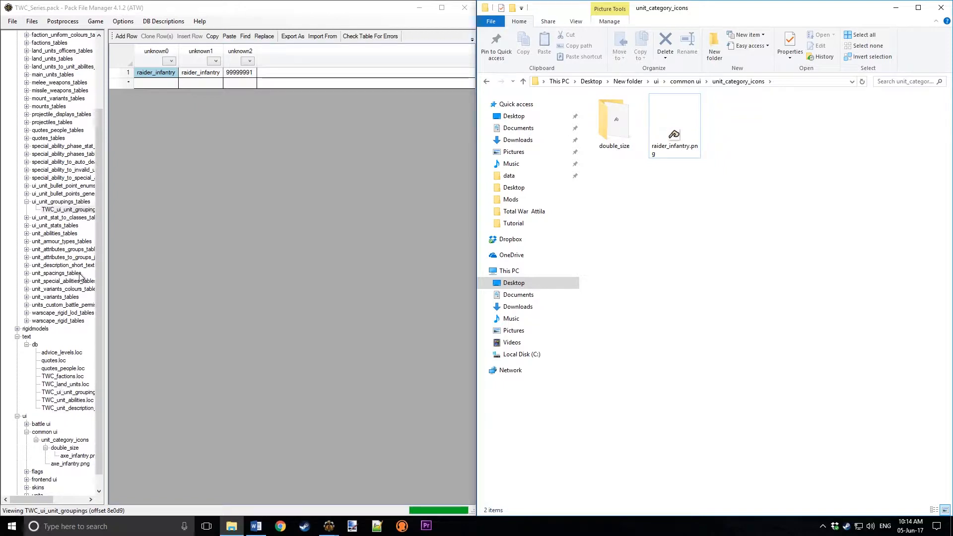
- Delete the common ui folder with the old axe_infantry icons from the pack and save the pack
left_click(54, 432)
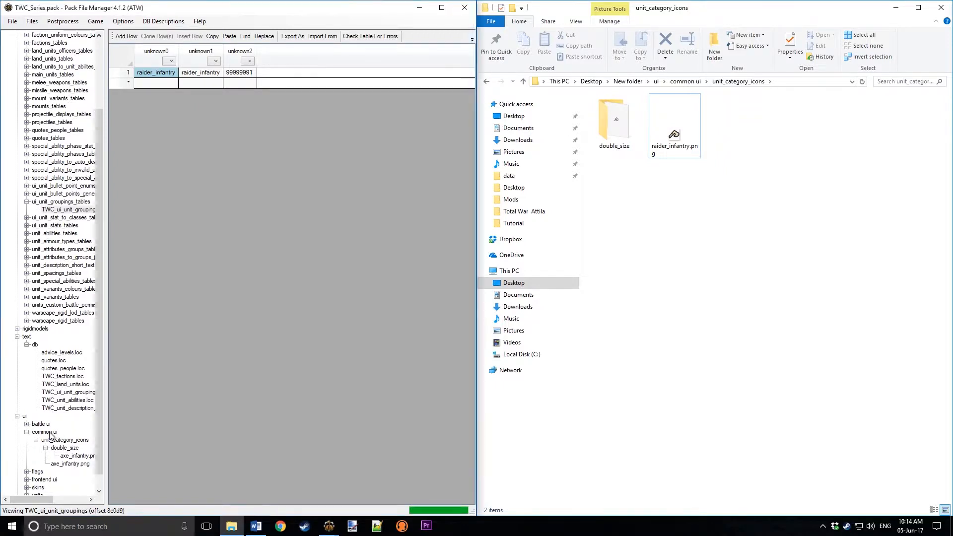
key("Delete")
left_click(19, 22)
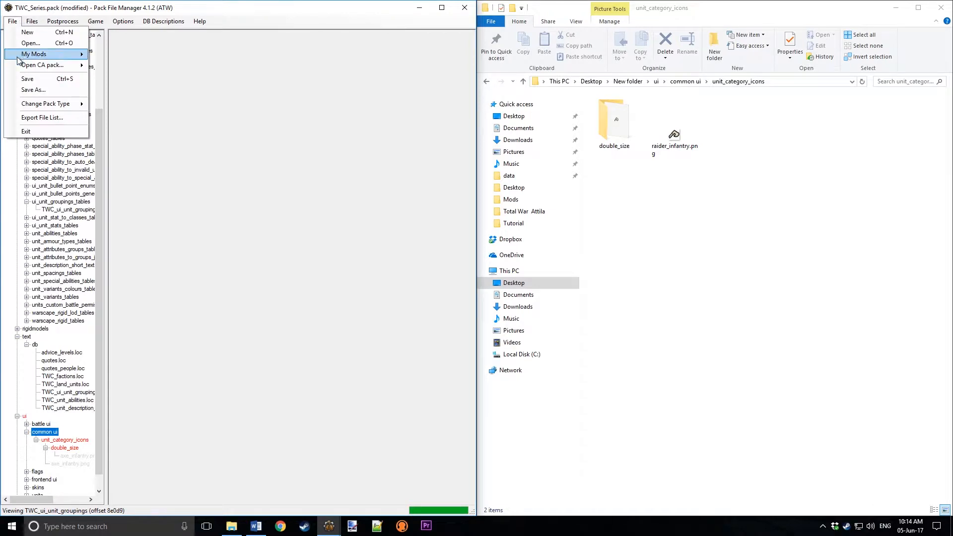
left_click(30, 81)
- Add the ui directory from the desktop's New folder to the root of TWC_Series.pack and save the pack
left_click(656, 81)
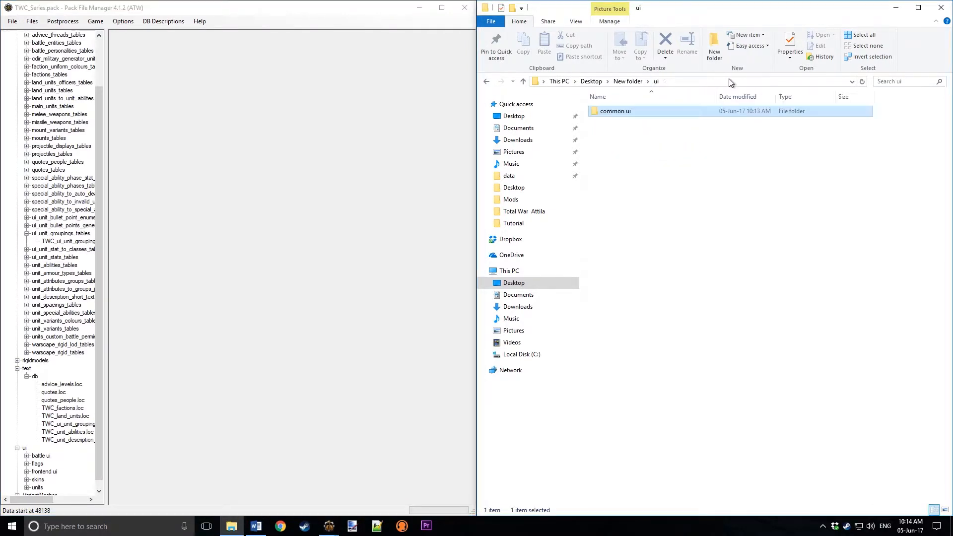
left_click(729, 81)
scroll(44, 117, "up", 3)
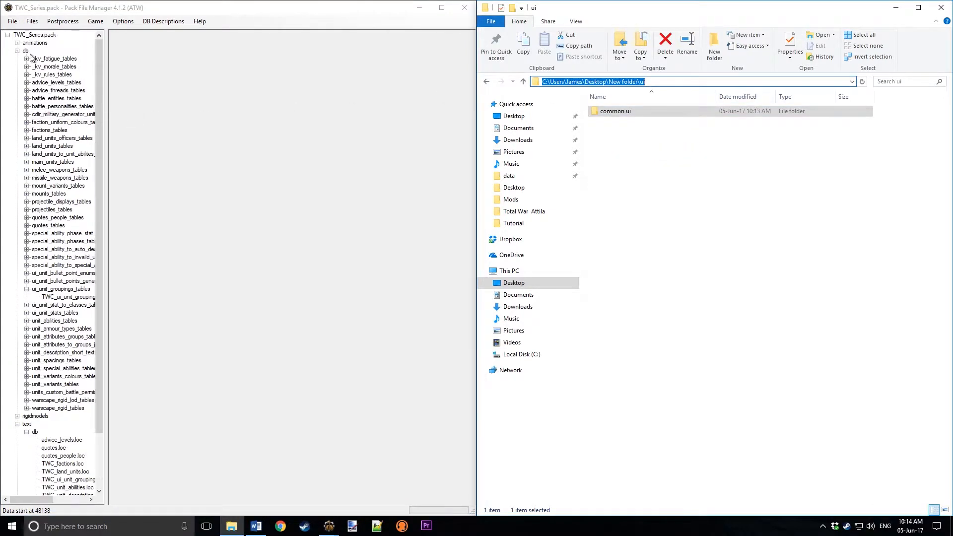
right_click(30, 33)
mouse_move(65, 44)
left_click(108, 49)
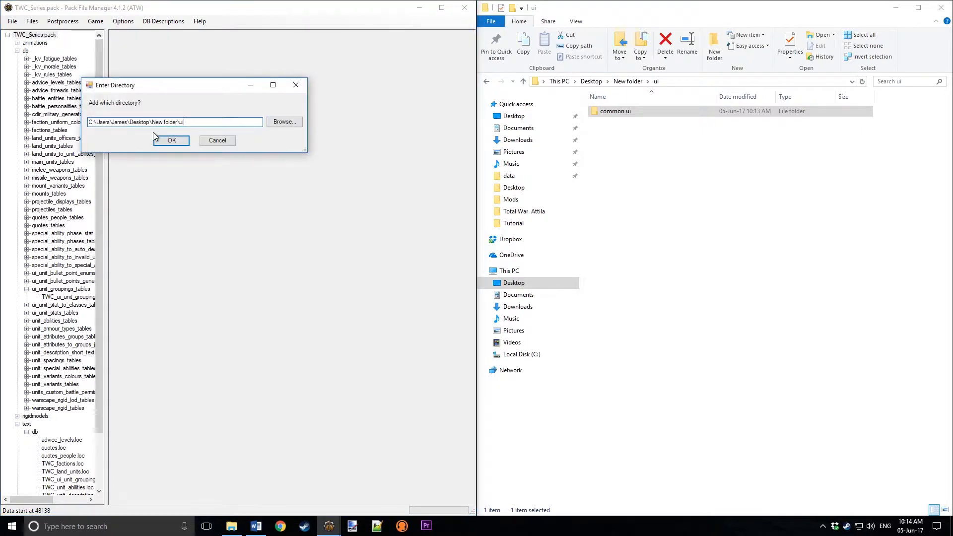
left_click(158, 141)
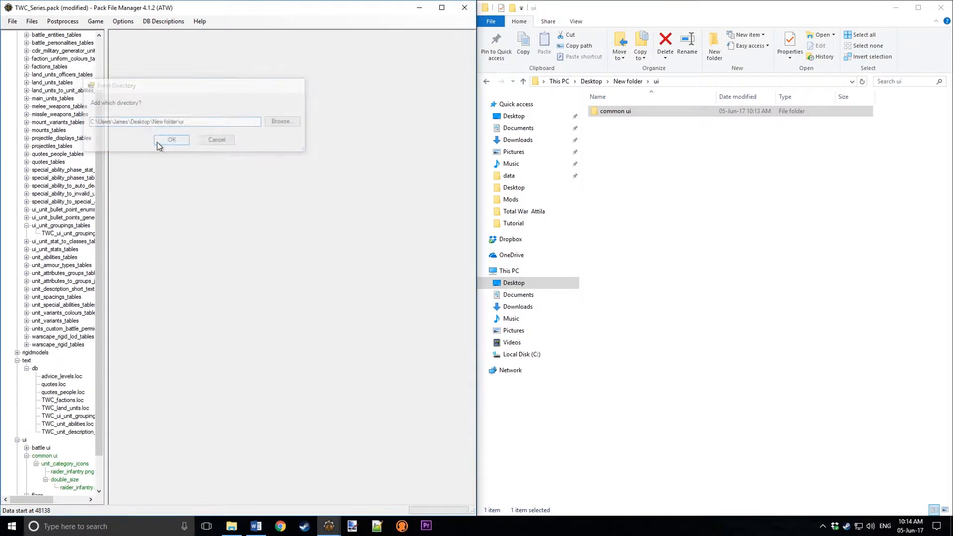
left_click(12, 22)
left_click(43, 78)
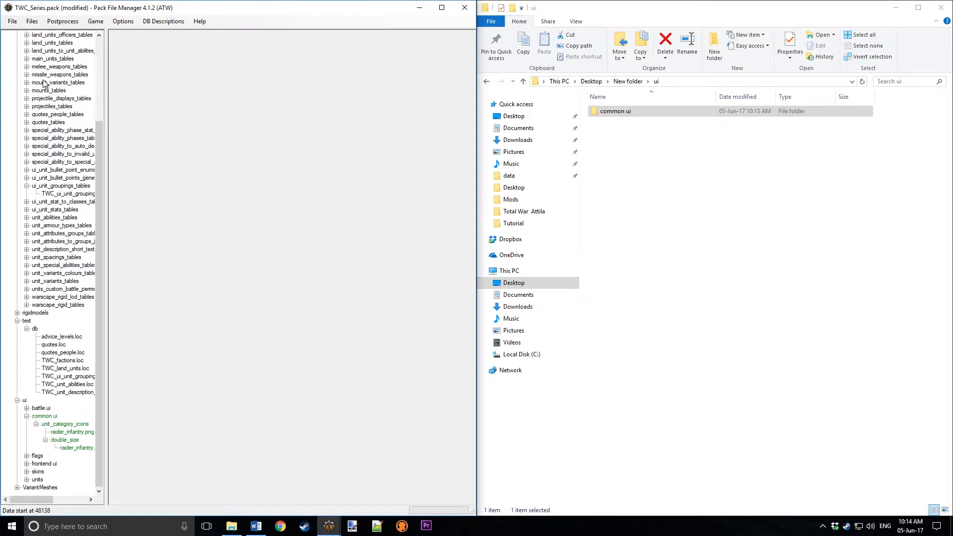
- Maximize Pack File Manager and open the TWC_main_units table
left_click(444, 7)
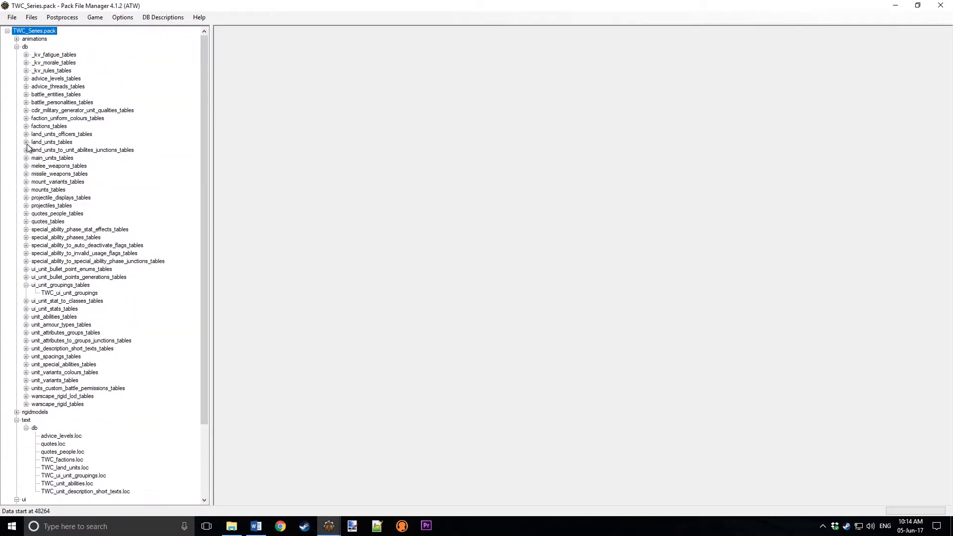
left_click(27, 142)
left_click(59, 150)
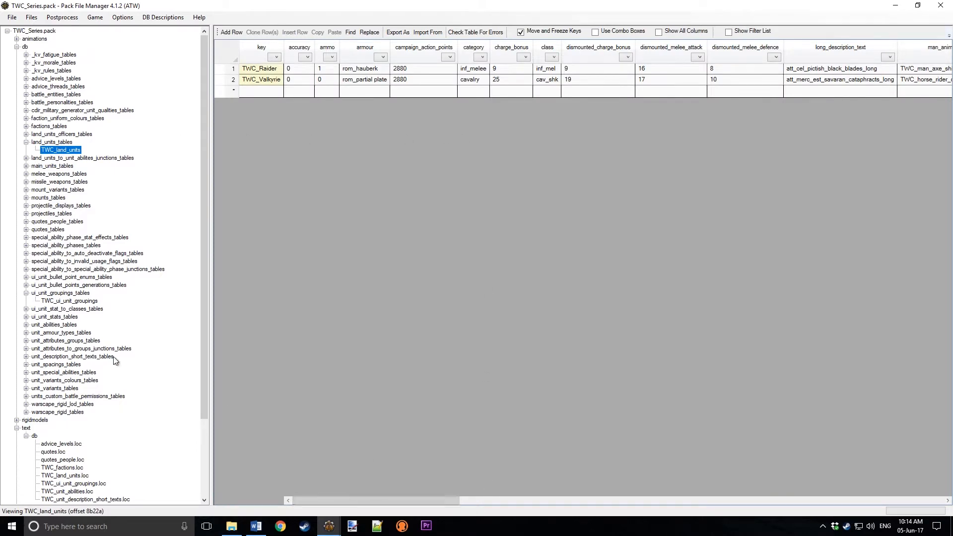
left_click(26, 166)
left_click(56, 174)
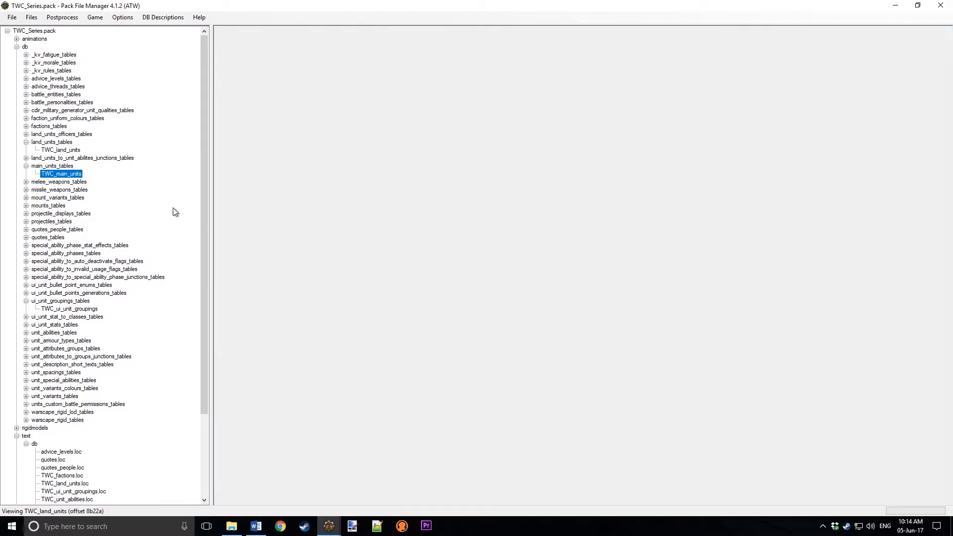
- Set ui_unit_group_land for the TWC_Raider row to raider_infantry
left_click_drag(396, 497, 869, 437)
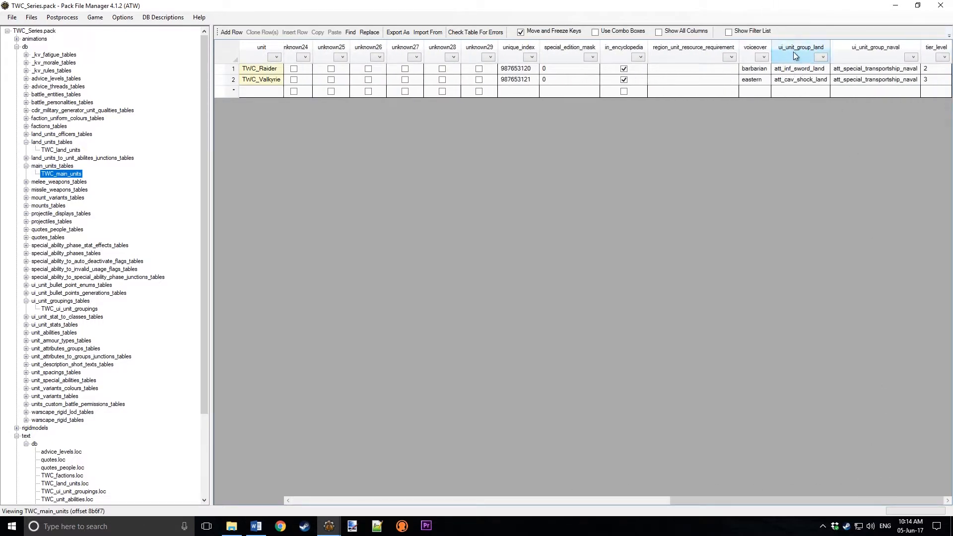
left_click(805, 70)
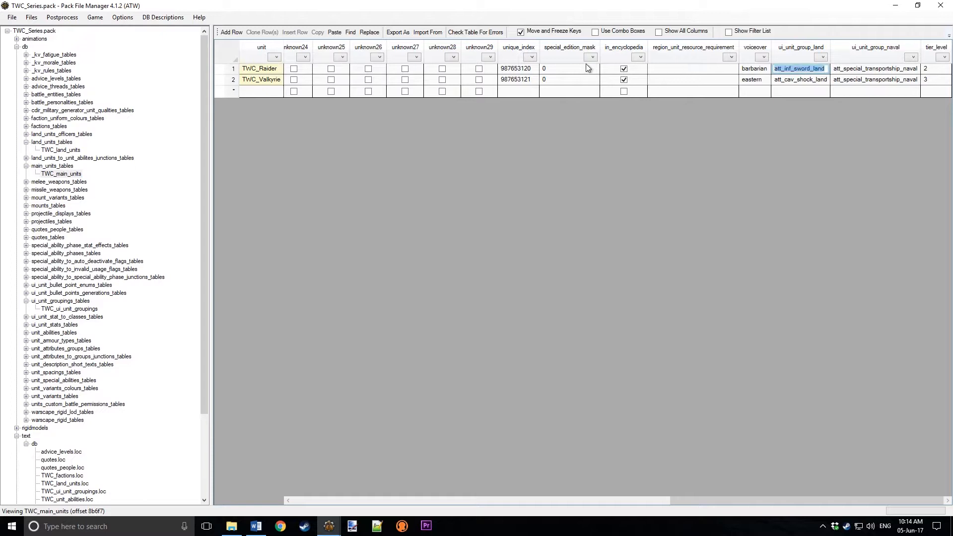
type("raider_infantry")
key("Return")
left_click(795, 66)
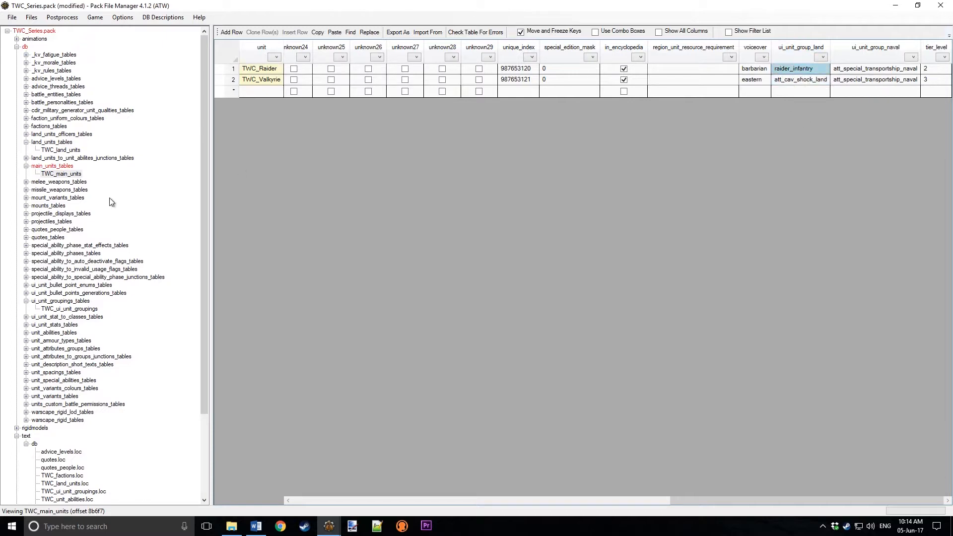
- Check the grouping key in the TWC_ui_unit_groupings table and save the pack
left_click(68, 309)
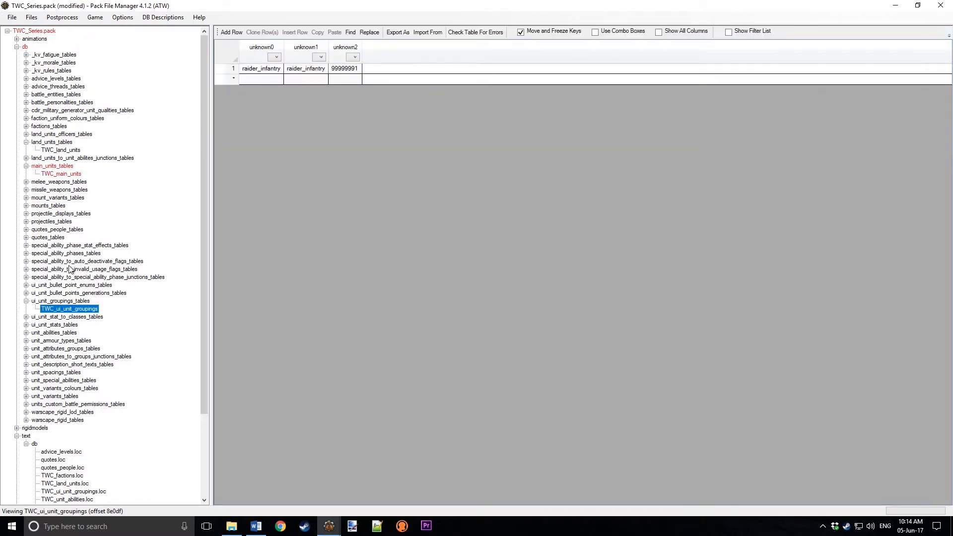
left_click(12, 17)
left_click(19, 76)
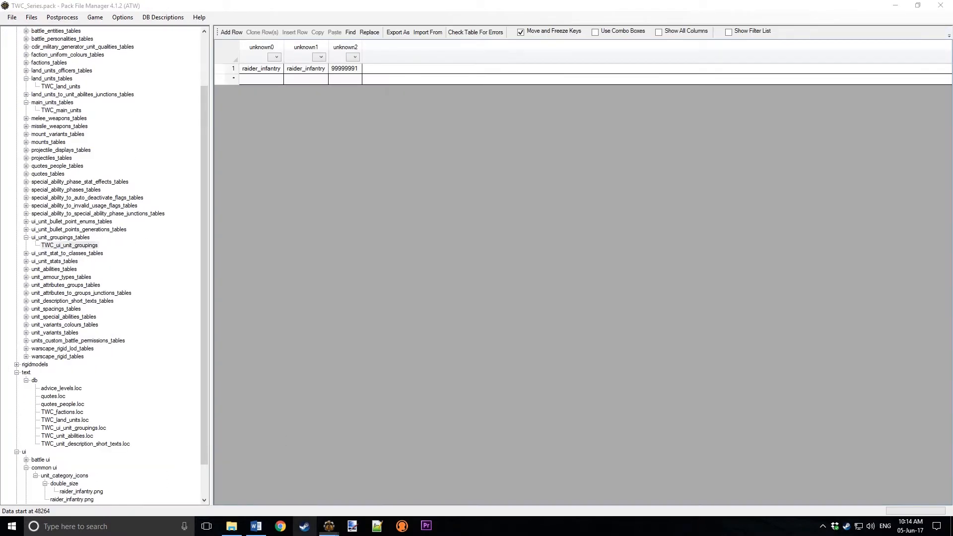
- Launch Total War: Attila through Steam and open a custom battle
right_click(305, 527)
left_click(285, 276)
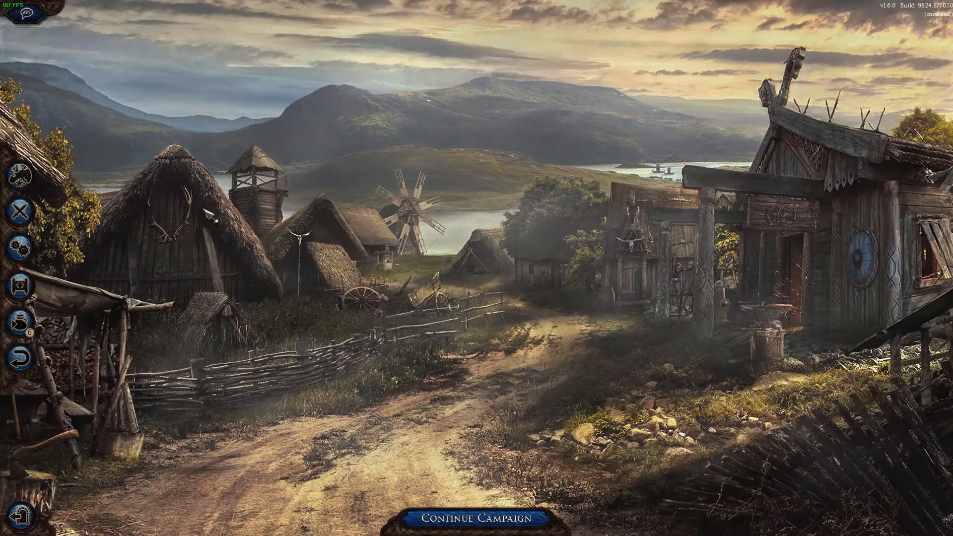
left_click(20, 211)
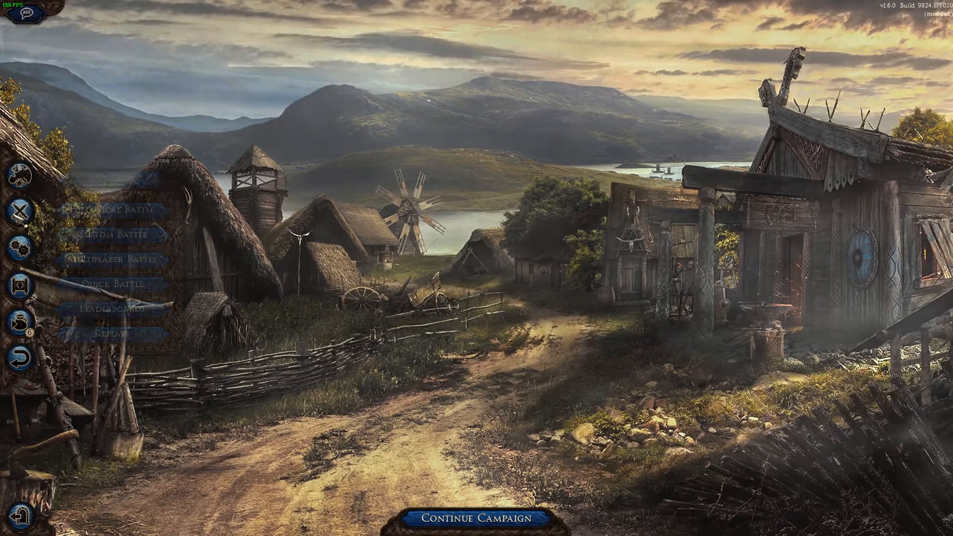
left_click(94, 243)
- Choose TWC Vikings as the attacking faction and view the unit info of the Raiders unit
left_click(432, 138)
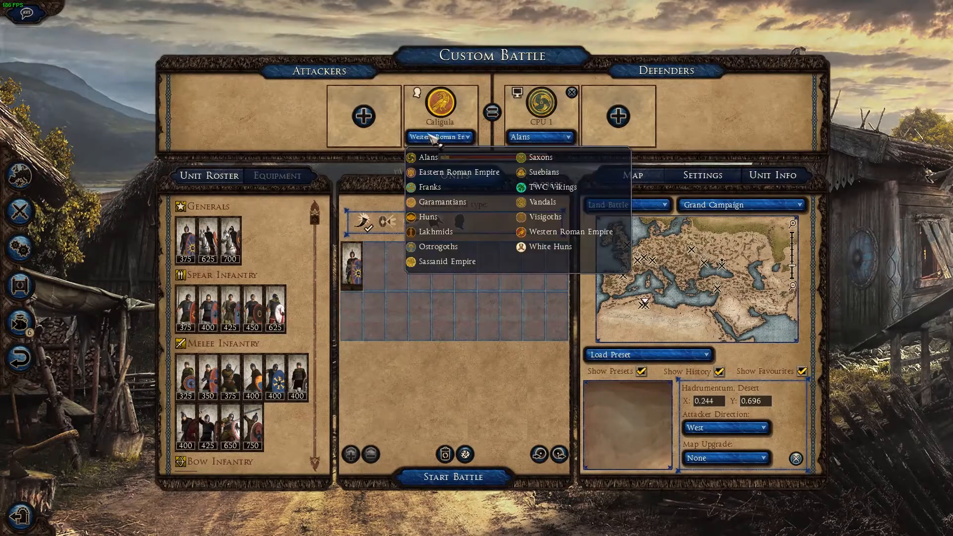
left_click(548, 188)
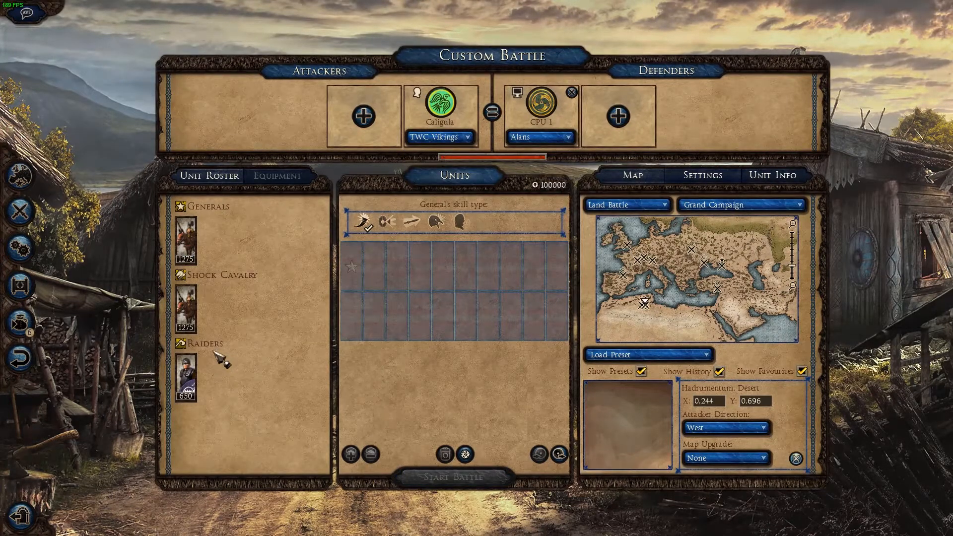
mouse_move(198, 372)
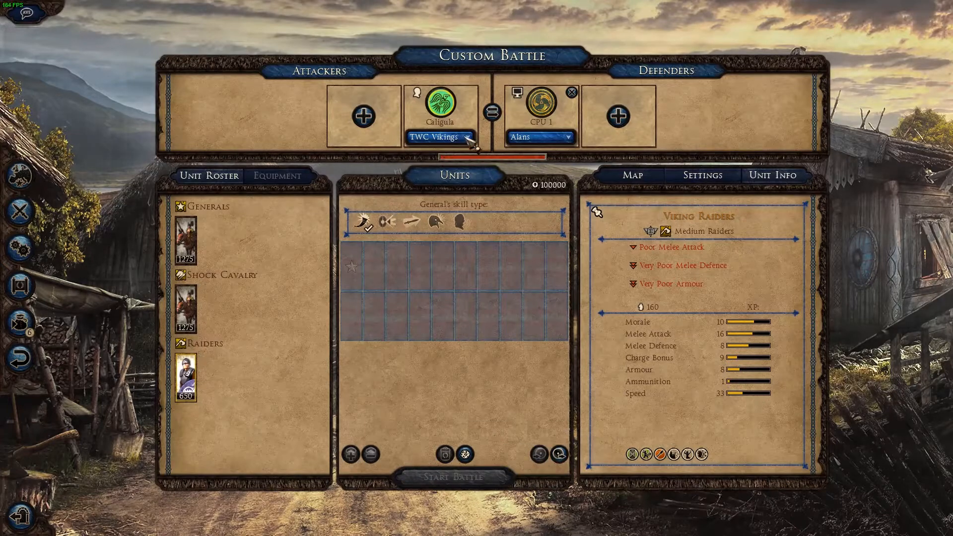
- Add the TWC Vikings general and a Viking Raiders unit to the army, then load the battle and move in on the raiders
left_click(465, 454)
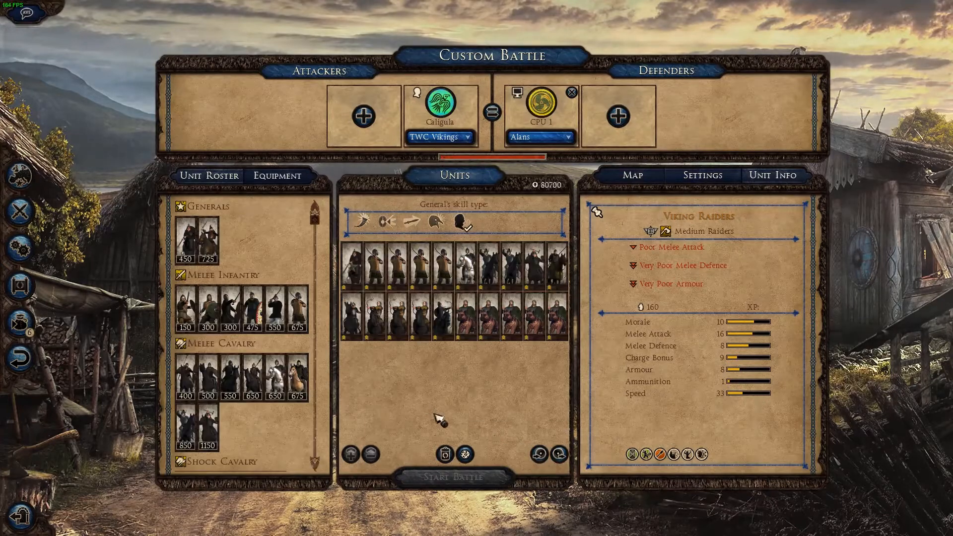
left_click(451, 115)
left_click(187, 242)
left_click(186, 379)
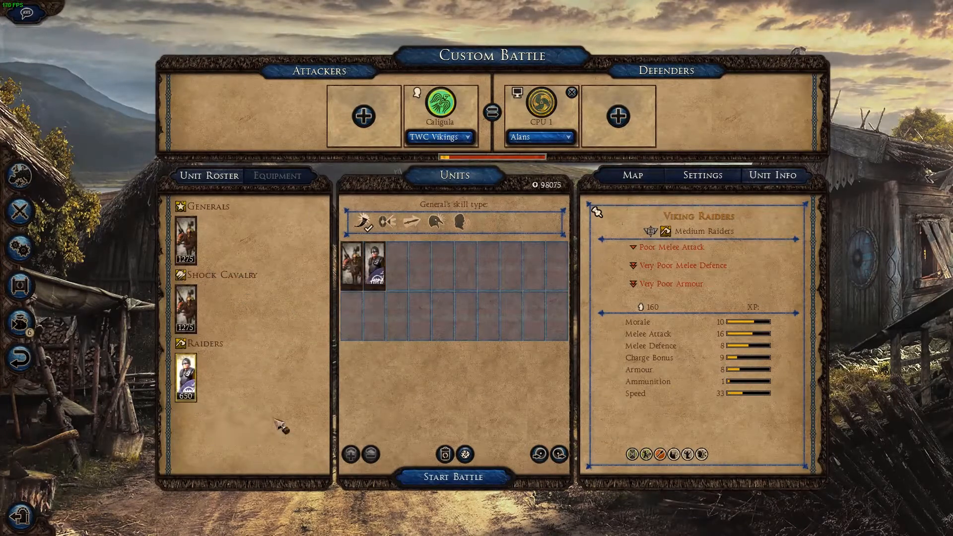
left_click(440, 477)
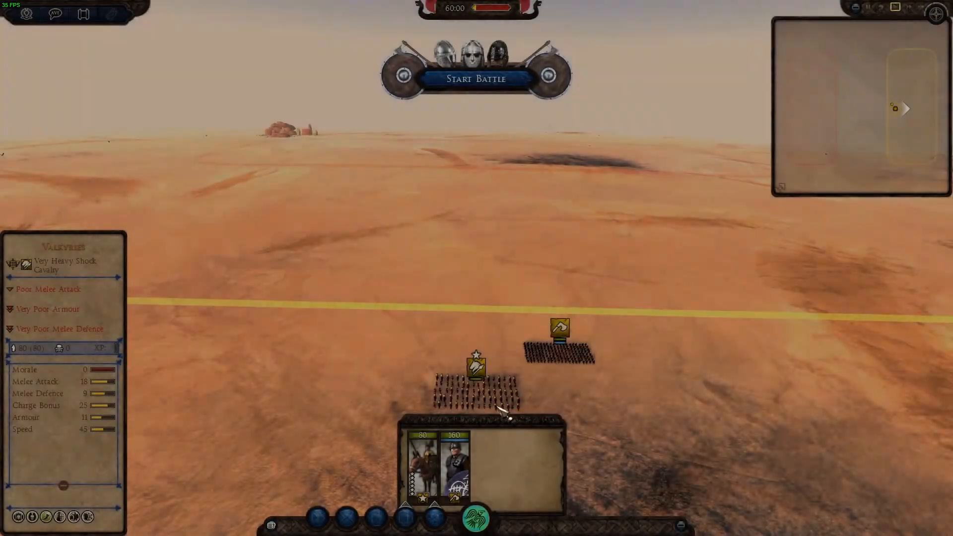
scroll(487, 332, "up", 5)
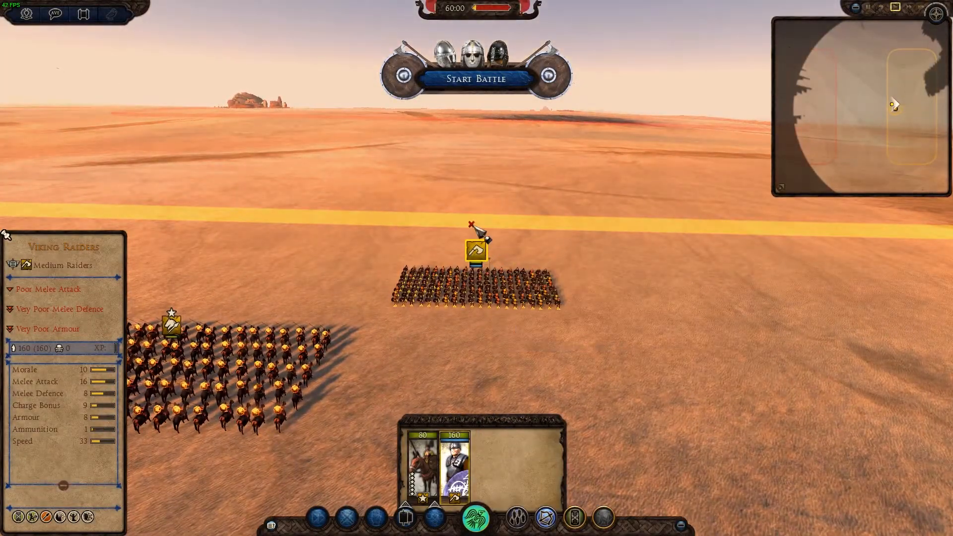
- Reduce the marker scale in the battle interface game settings, apply it and return to the battle
key("Escape")
left_click(481, 153)
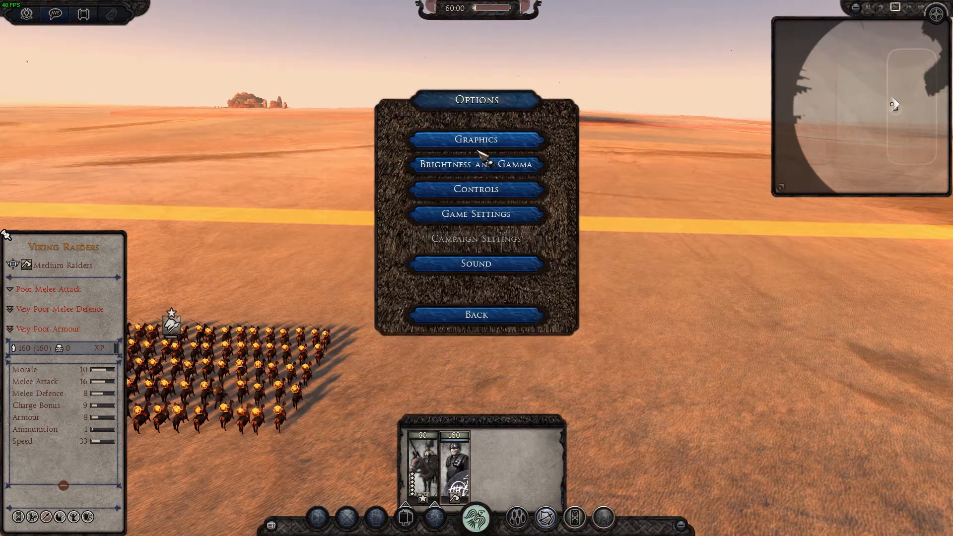
left_click(477, 214)
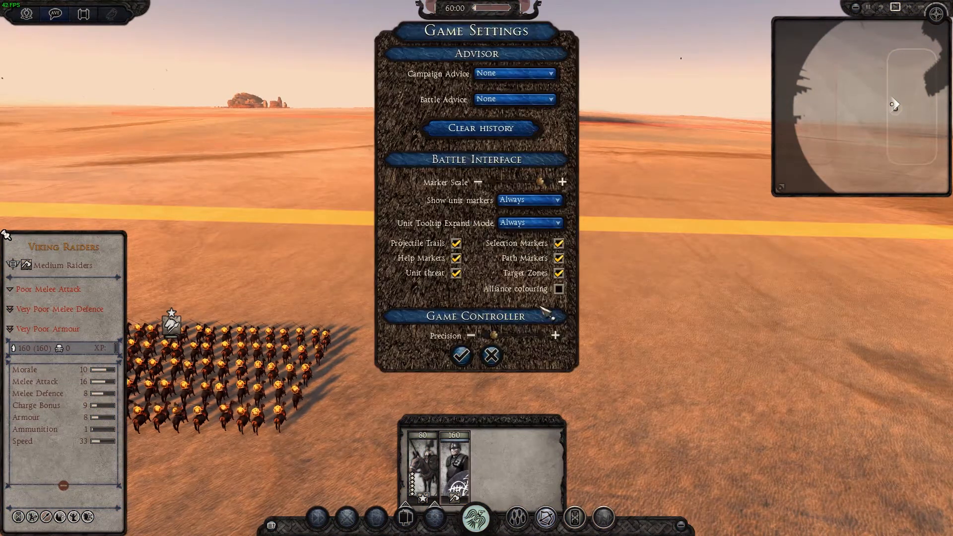
left_click_drag(542, 182, 501, 183)
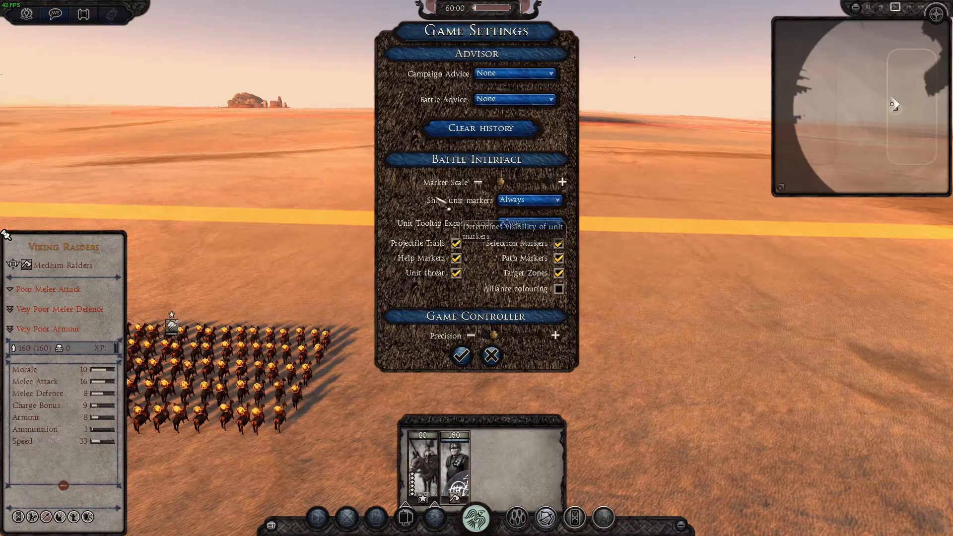
left_click(461, 356)
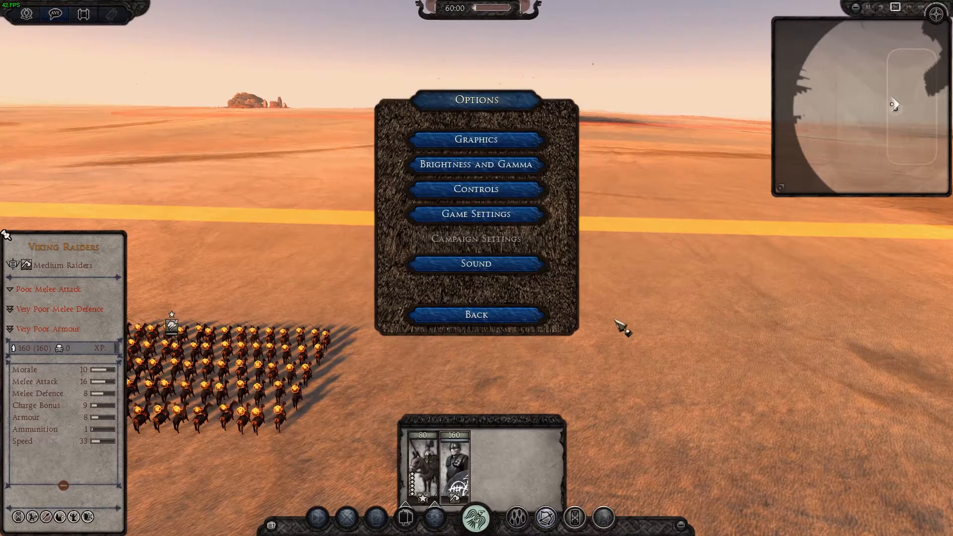
key("Escape")
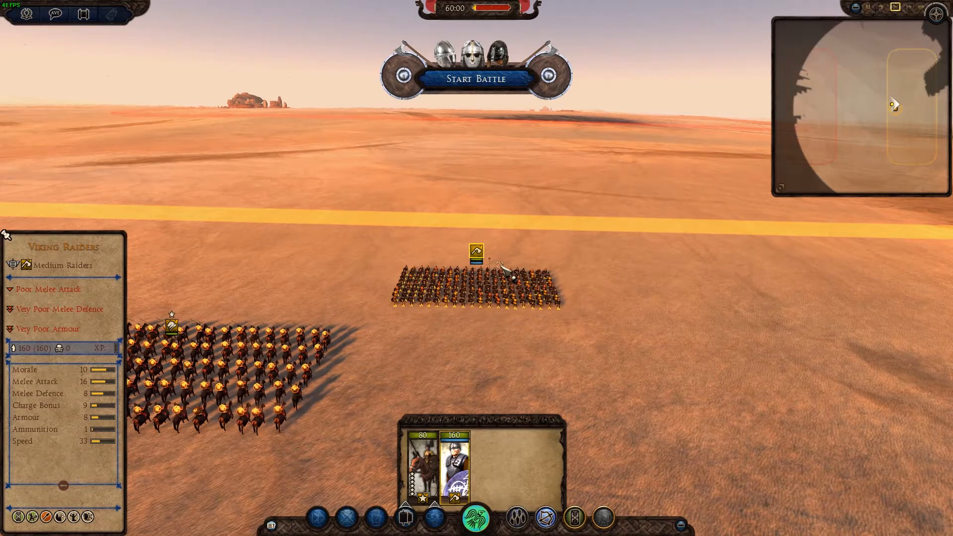
- Raise the marker scale in the game settings again, return to the battle and deselect the raiders
key("Escape")
left_click(474, 150)
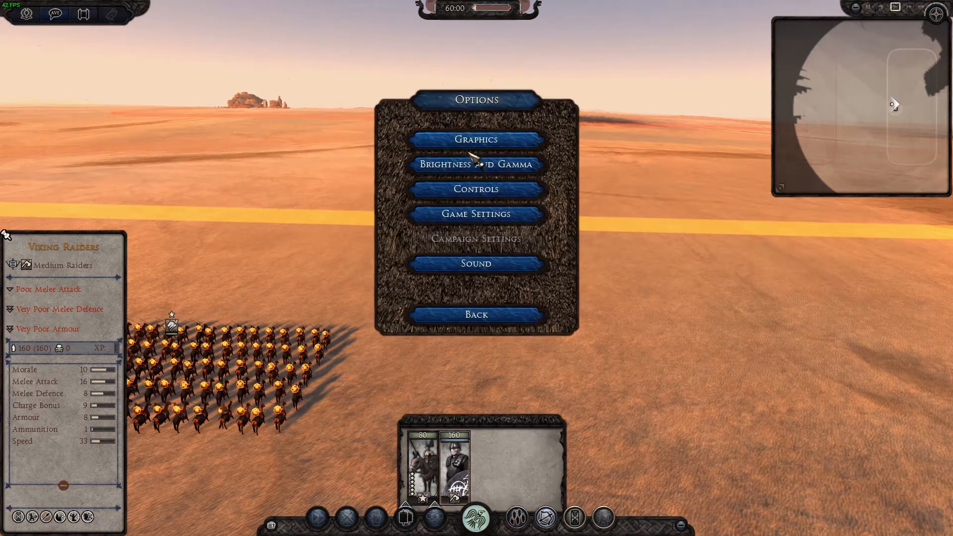
left_click(494, 213)
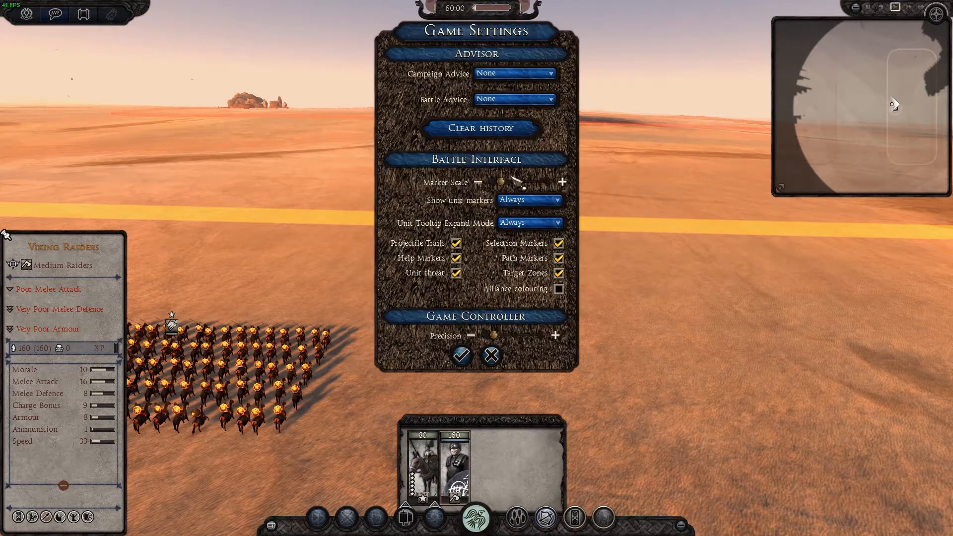
left_click_drag(502, 183, 629, 185)
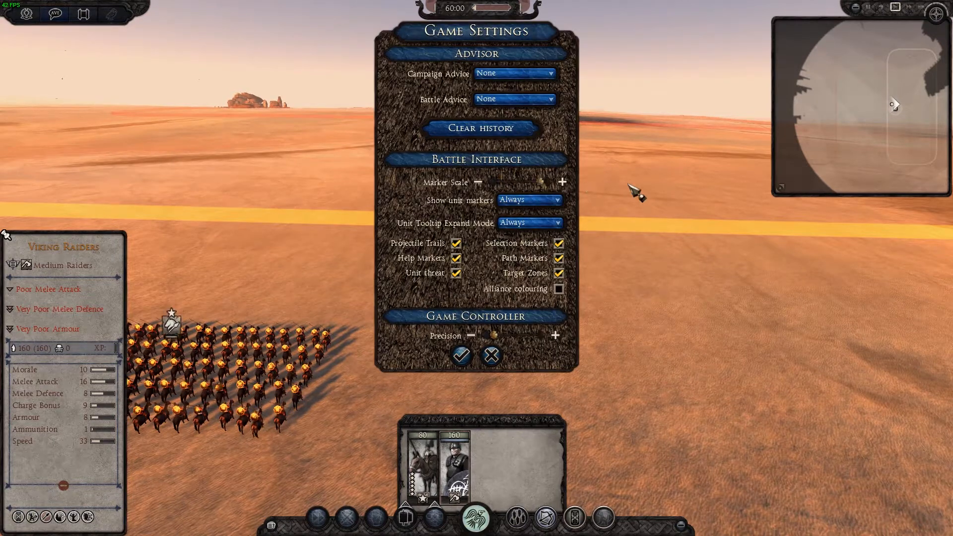
left_click(457, 364)
left_click(472, 314)
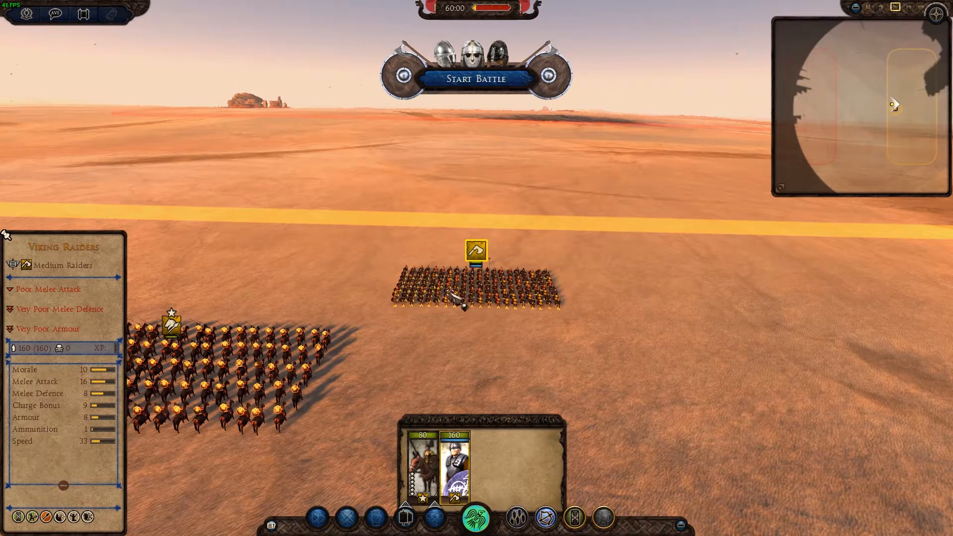
left_click(487, 347)
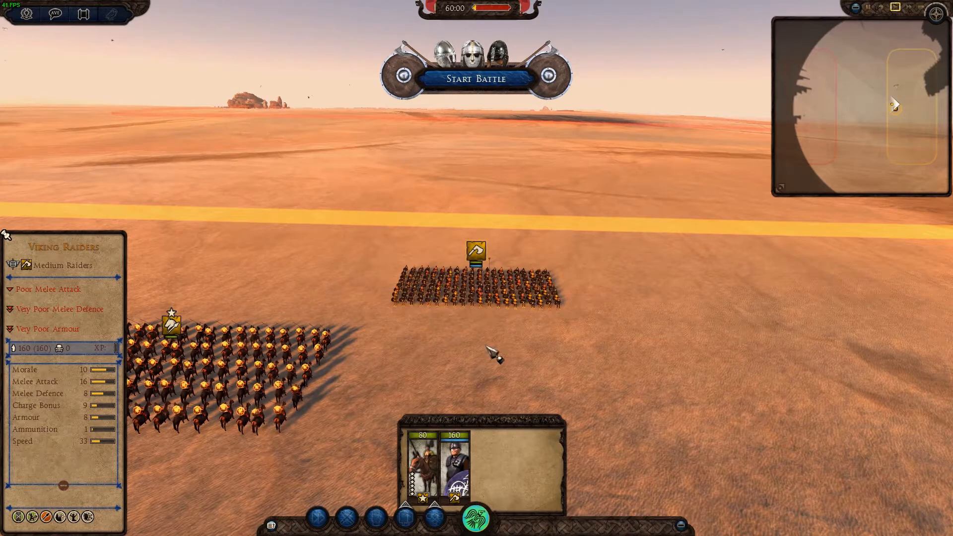